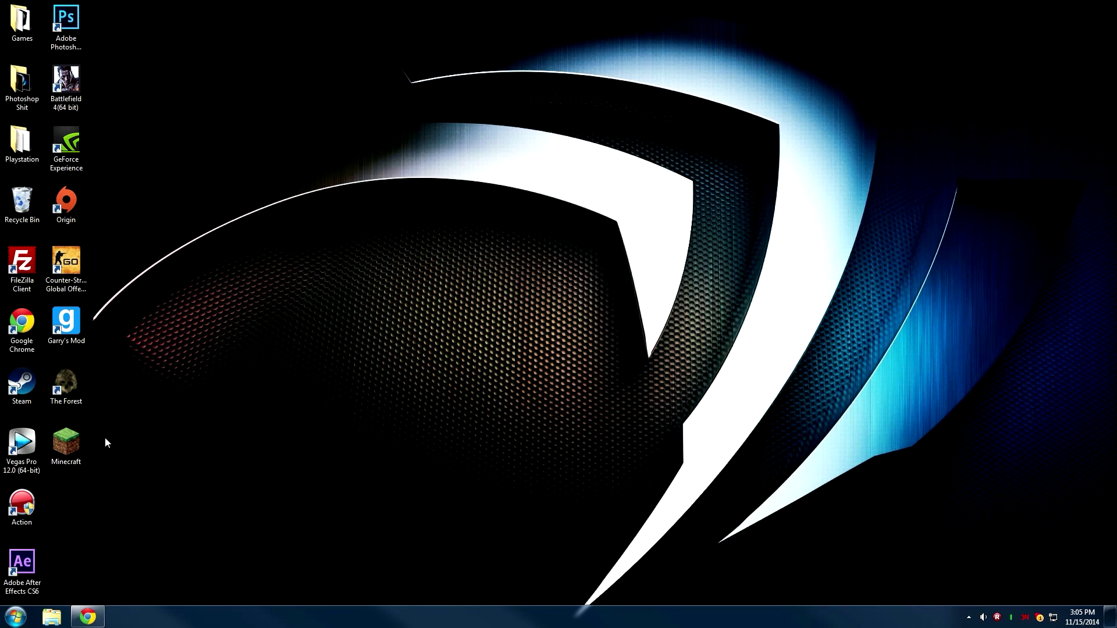
- Open the Minecraft Launcher and switch the current profile to release 1.8
double_click(66, 443)
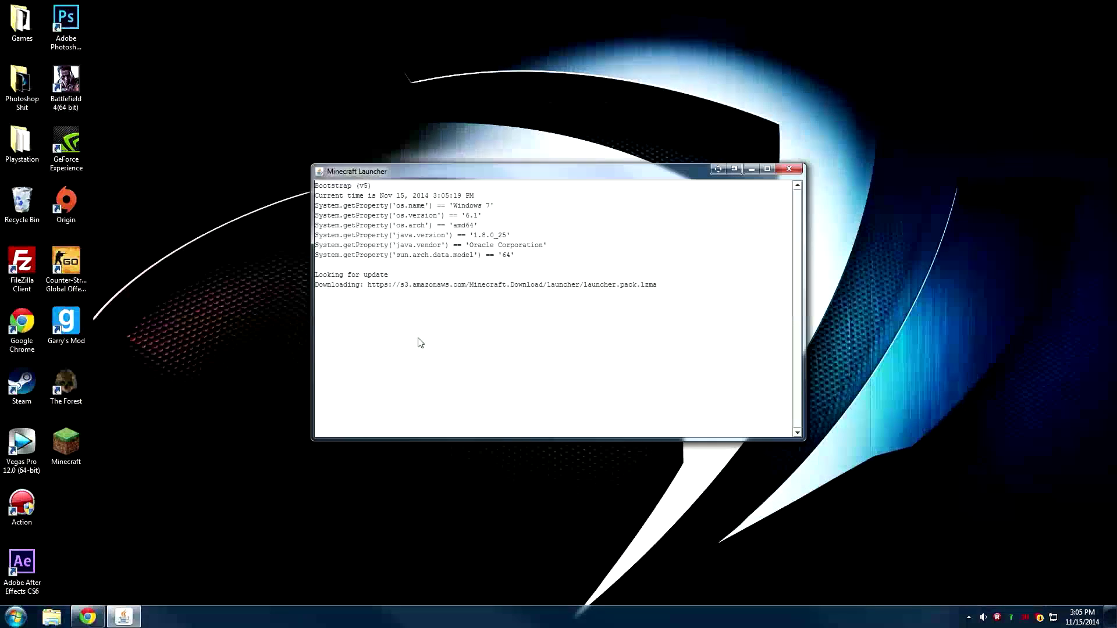
drag(461, 172, 466, 148)
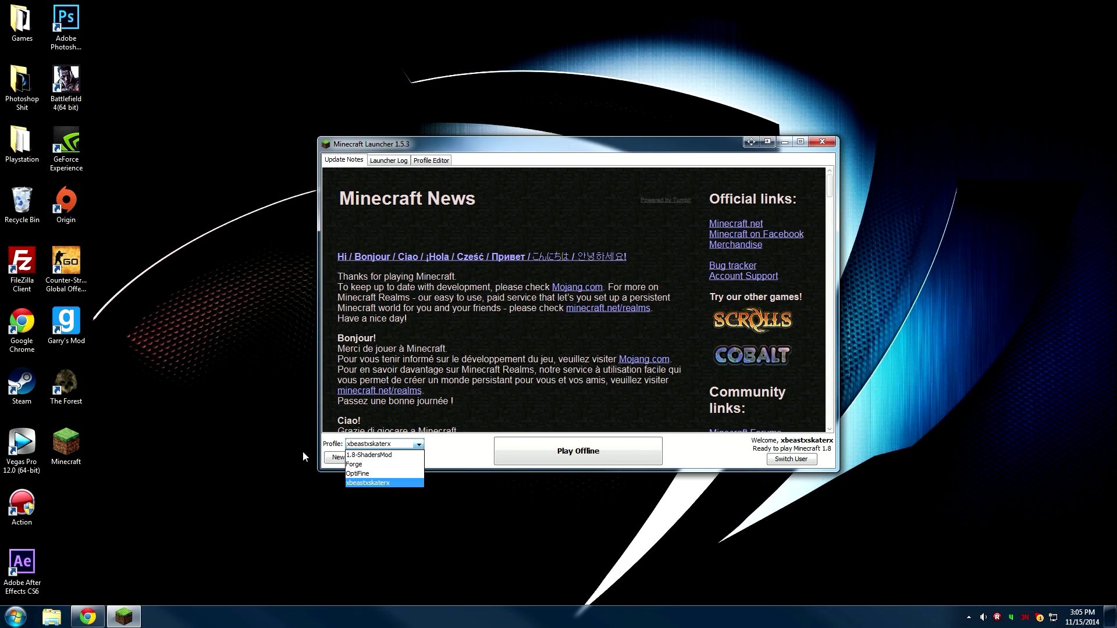
click(364, 443)
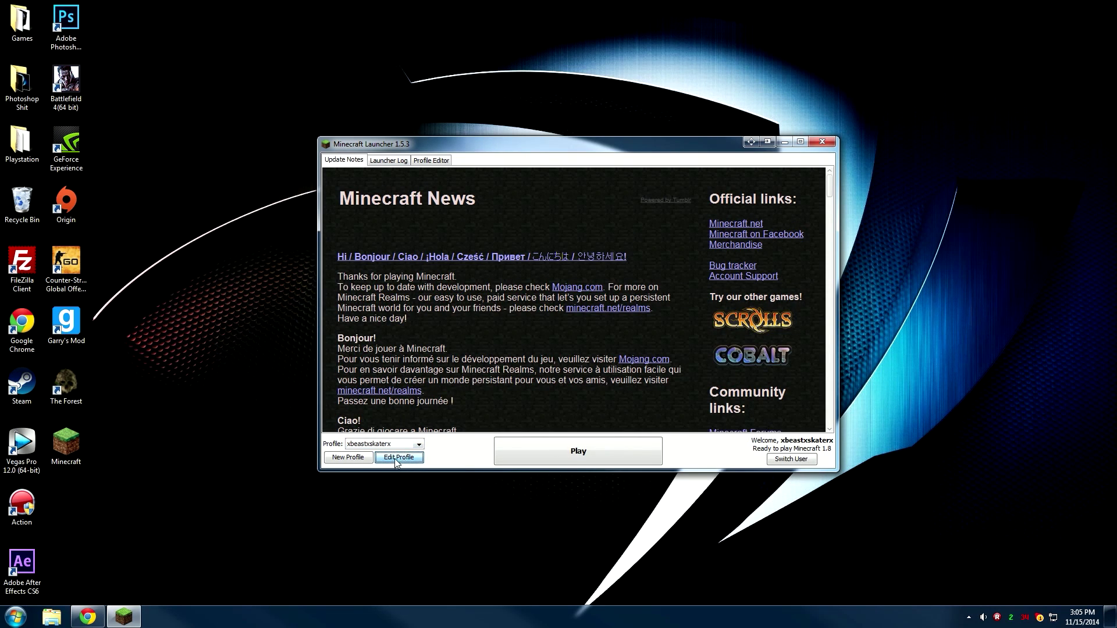
click(397, 458)
click(476, 352)
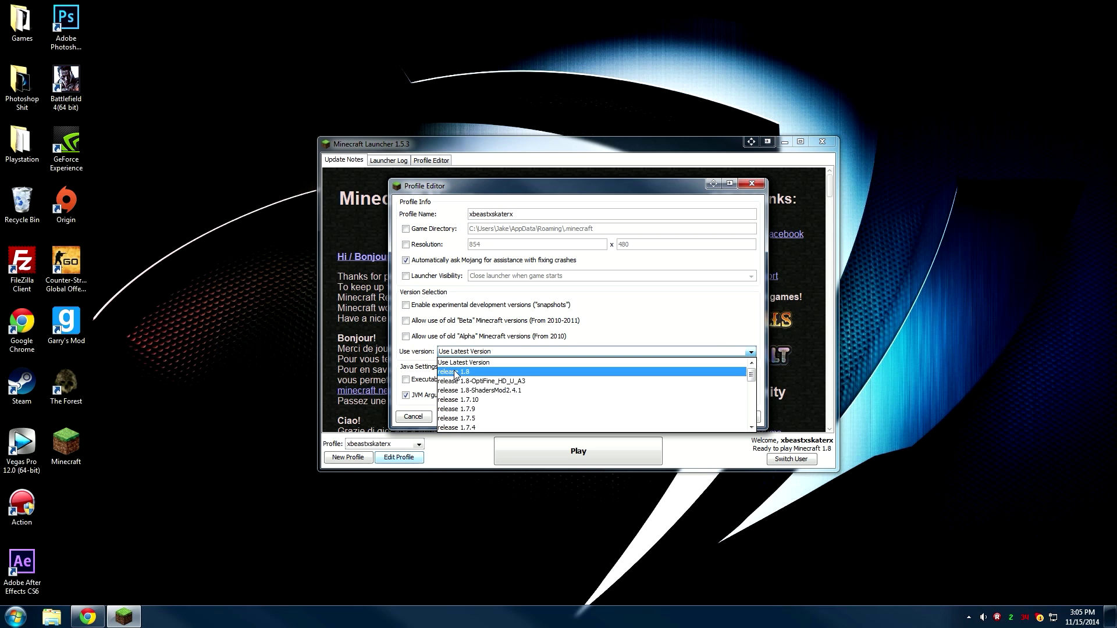
click(456, 373)
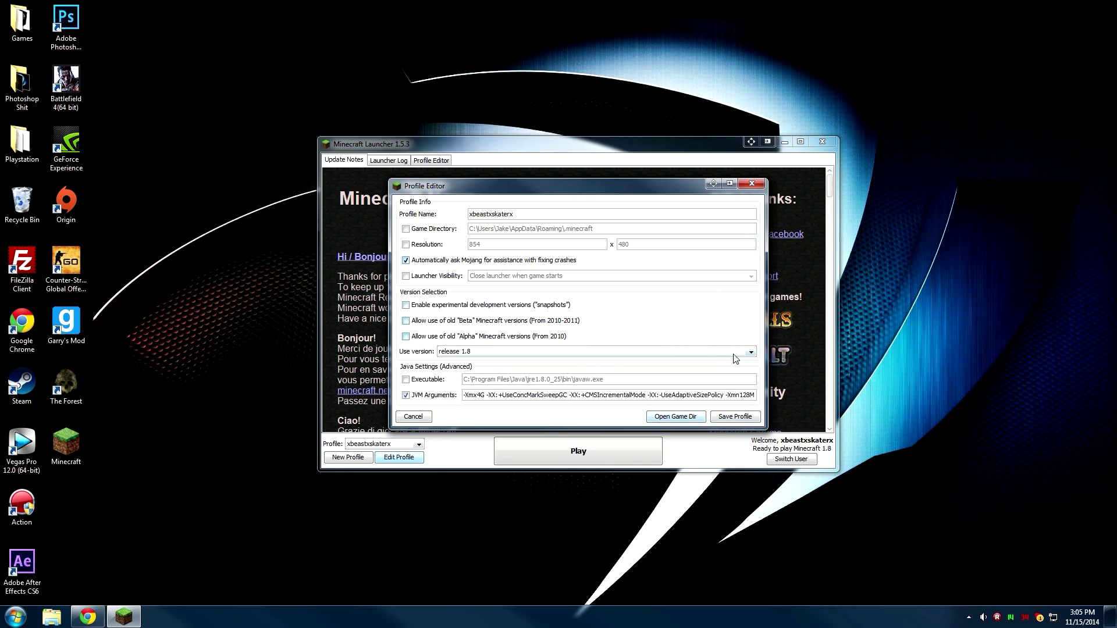
click(734, 418)
- Launch Minecraft 1.8 with the updated profile
click(561, 451)
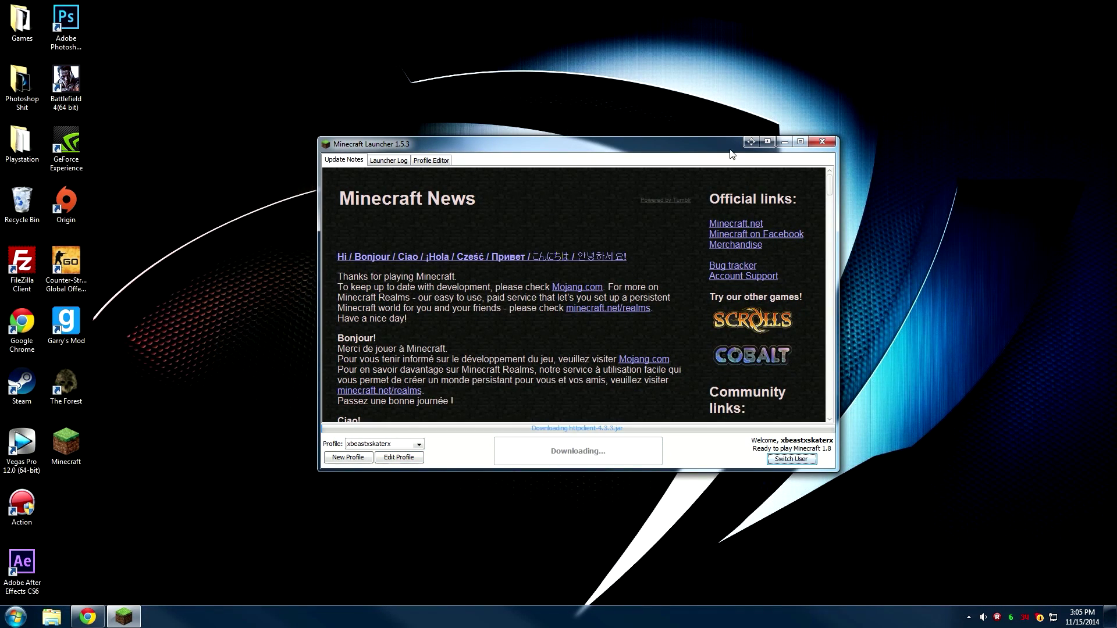
drag(654, 142, 625, 91)
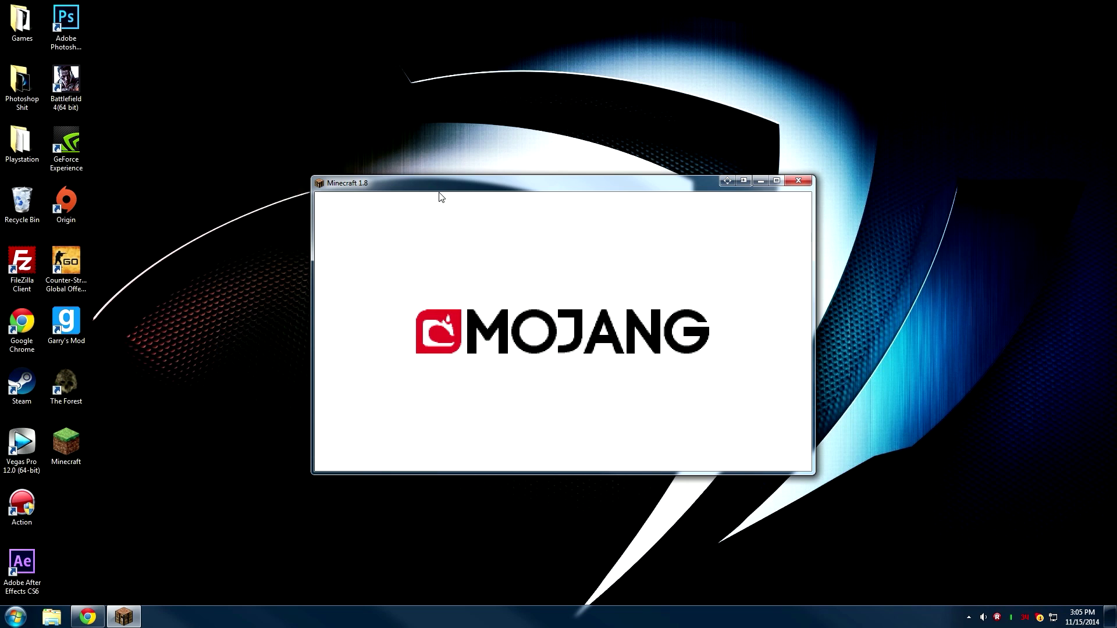
drag(431, 185, 374, 123)
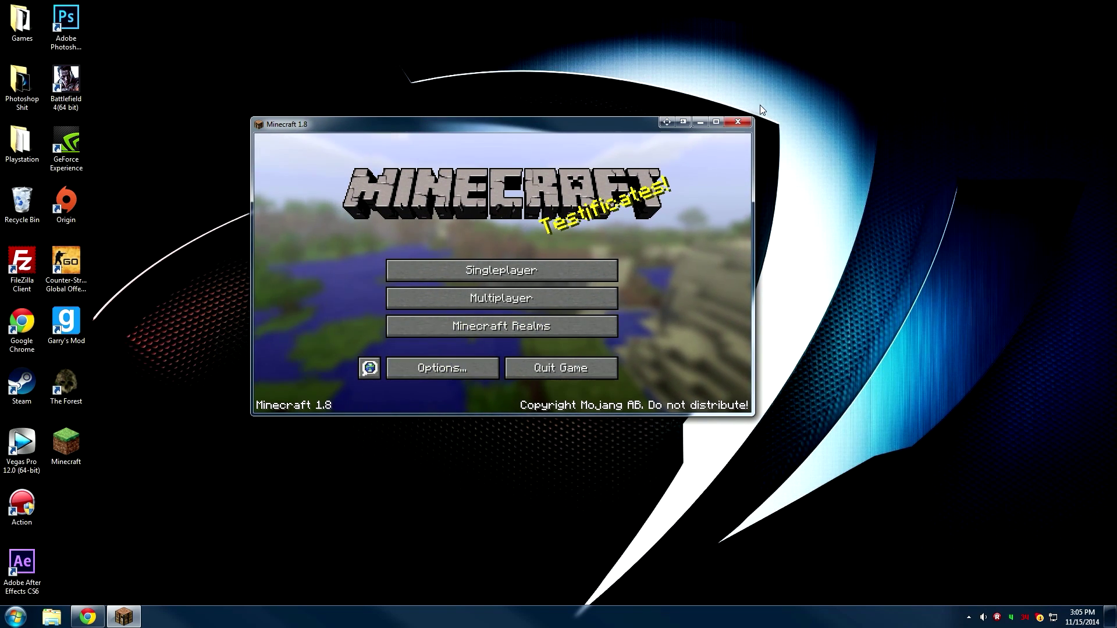
- Close the game, close the MediaFire tab in Chrome, and open the bookmarked Minecraft Forum shaders thread
click(740, 121)
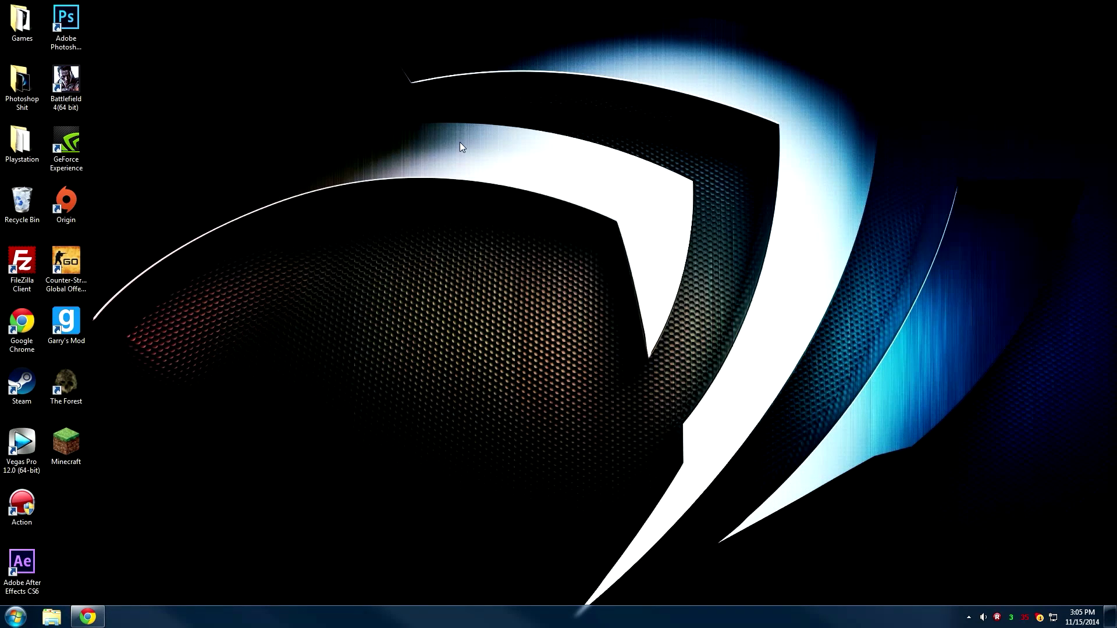
click(87, 616)
click(222, 7)
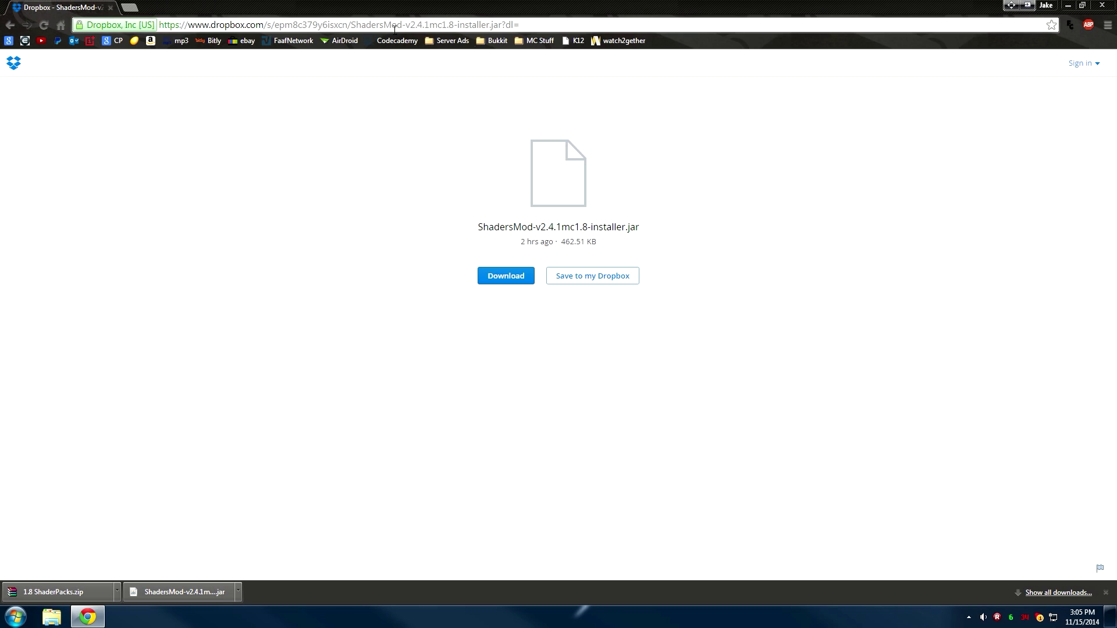
click(526, 39)
click(527, 52)
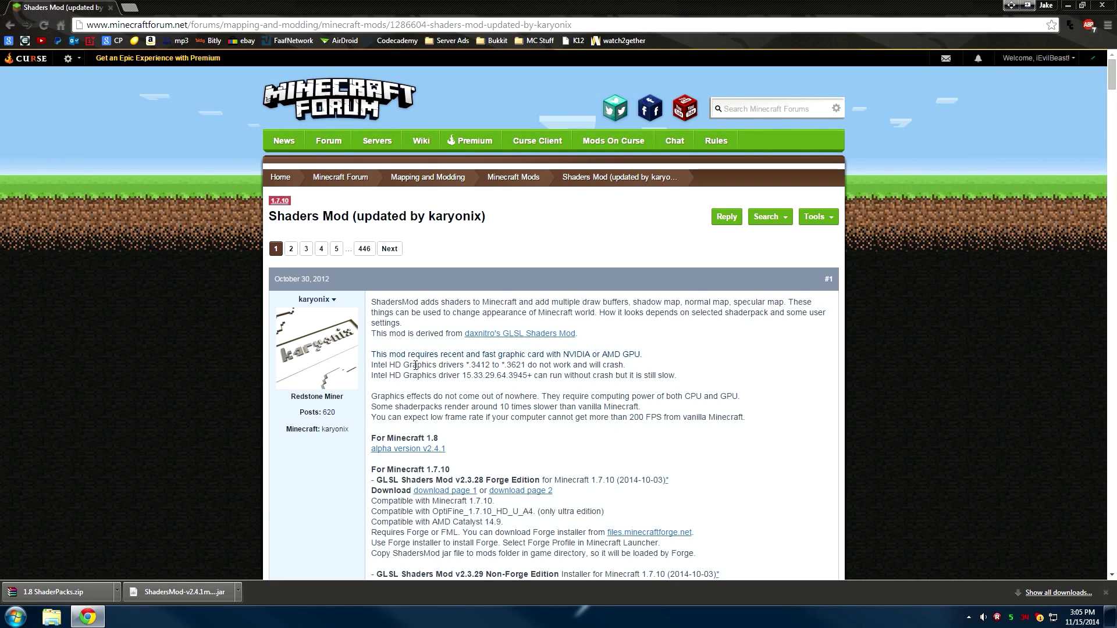
- Follow the v2.4.1 for 1.8 link to Dropbox and save ShadersMod-v2.4.1mc1.8-installer.jar
scroll(344, 258, down, 3)
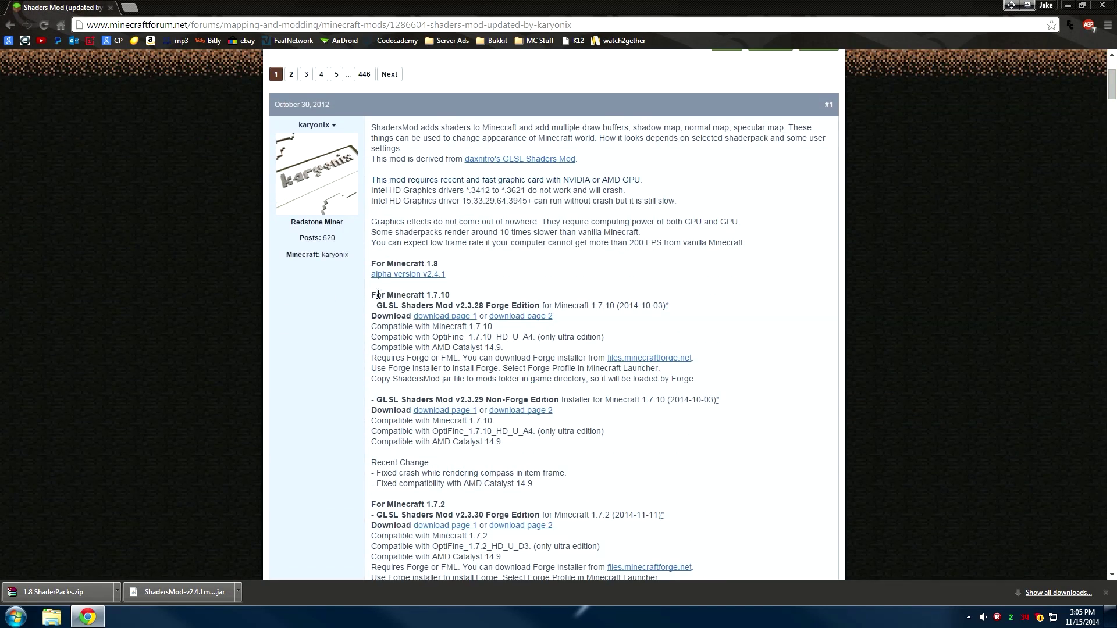
scroll(345, 258, down, 1)
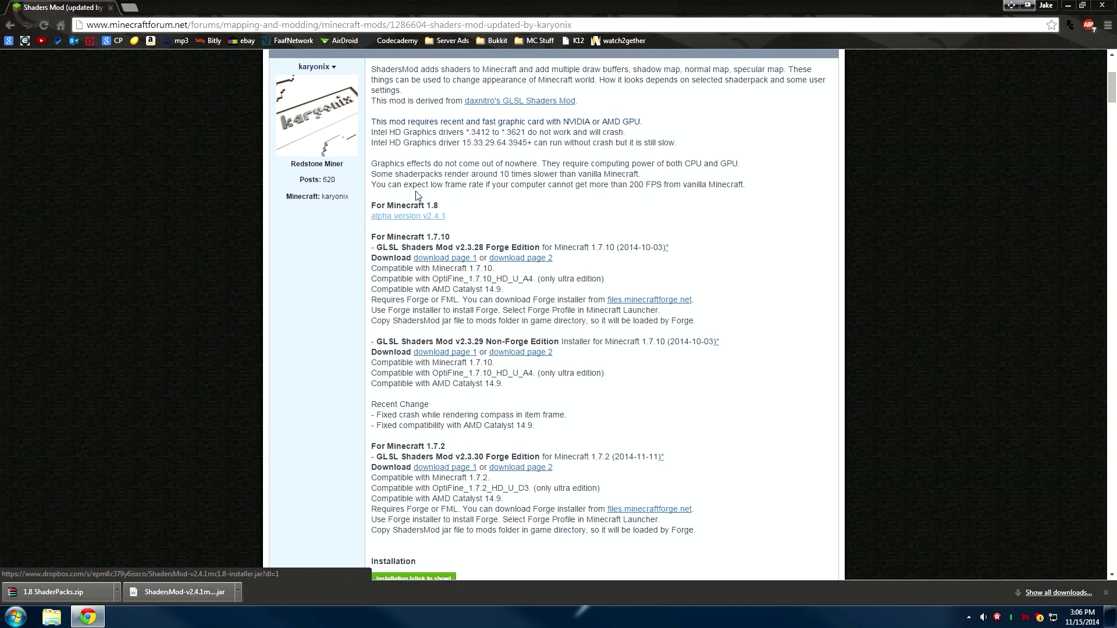
click(401, 217)
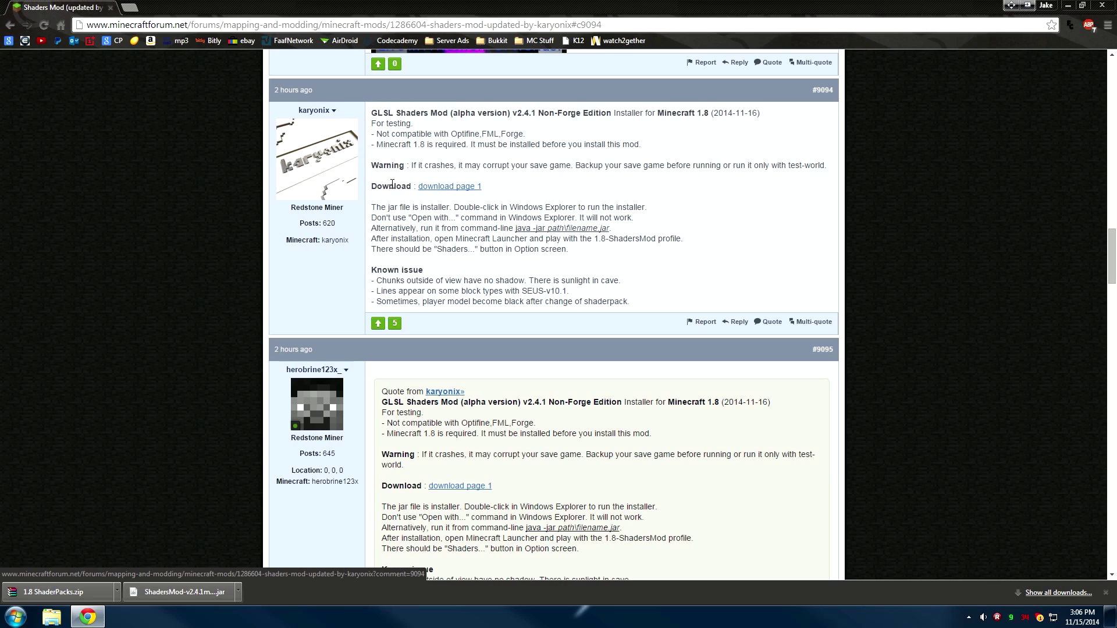
click(448, 188)
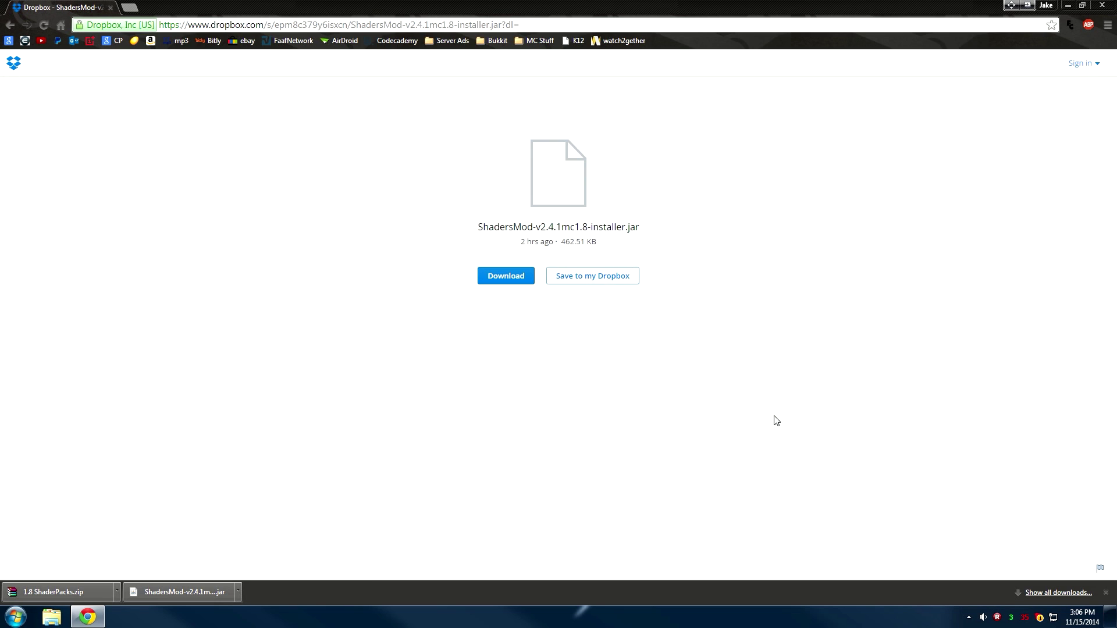
click(510, 277)
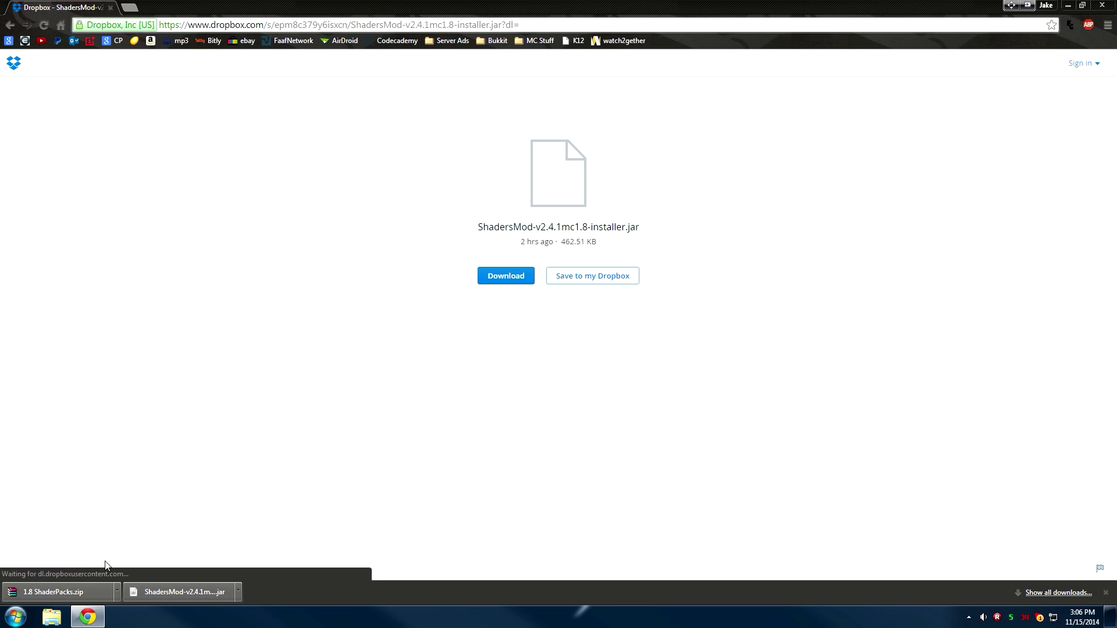
click(374, 307)
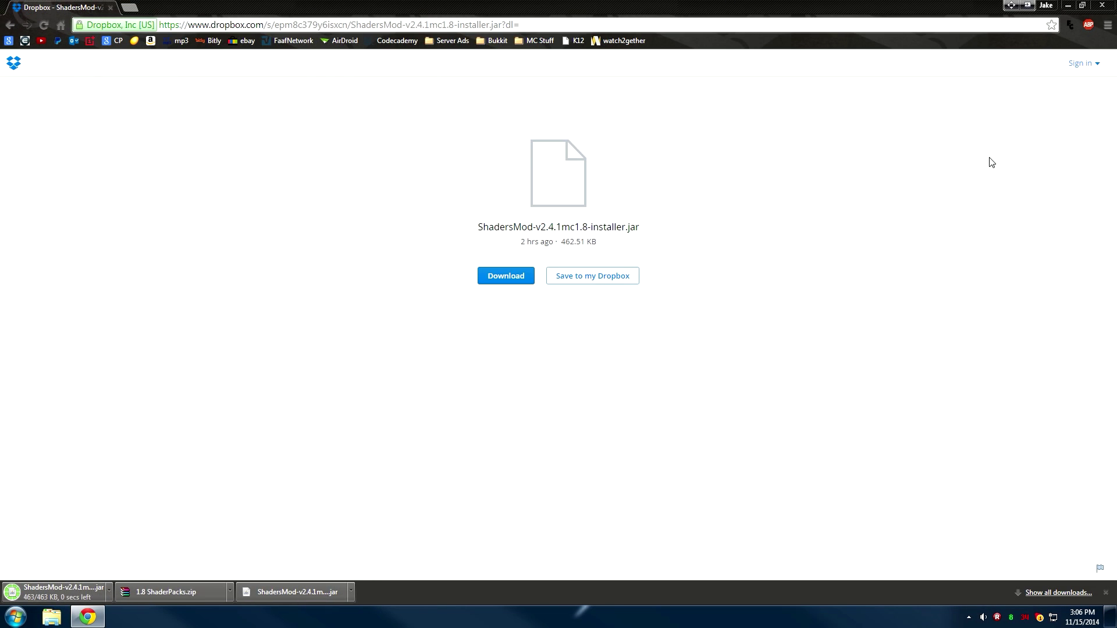
- Run the ShadersMod installer jar from the desktop with Java
click(1068, 6)
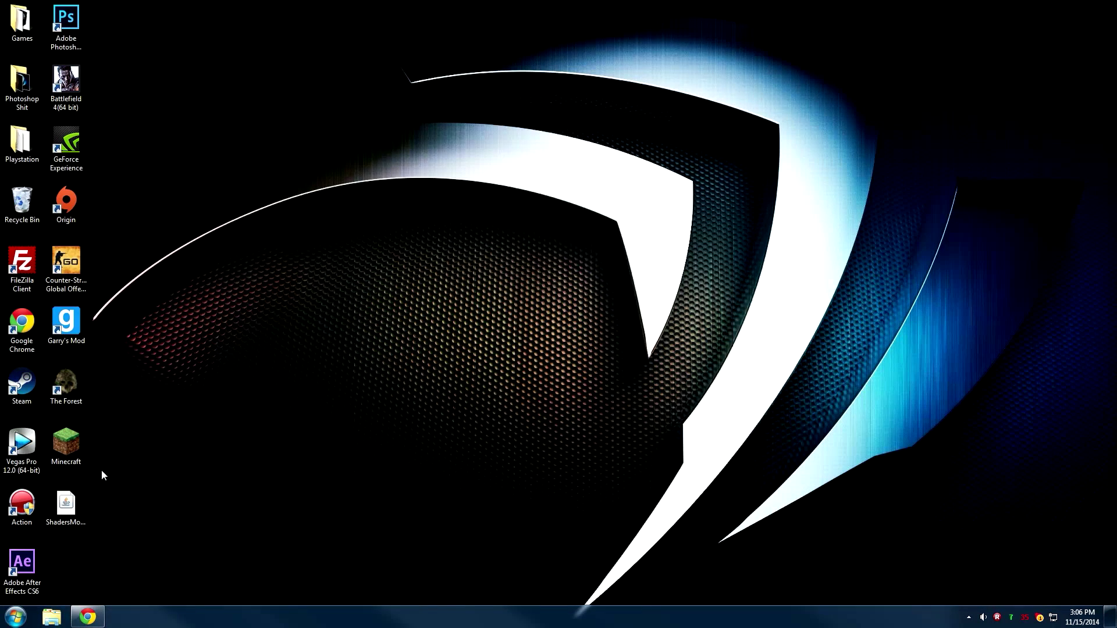
click(67, 504)
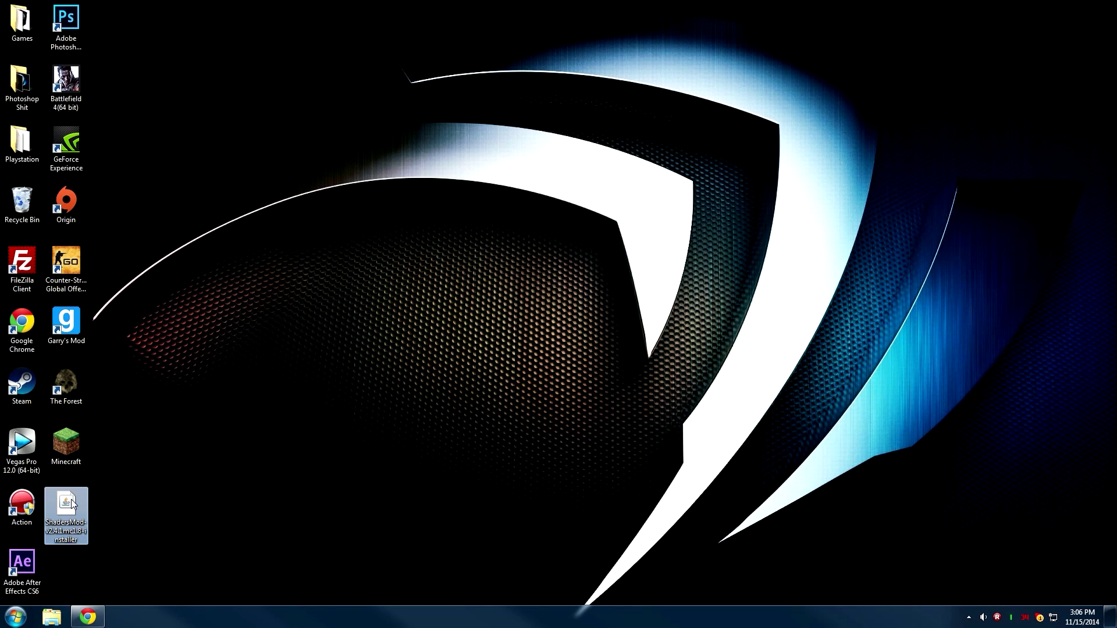
right_click(64, 518)
click(335, 482)
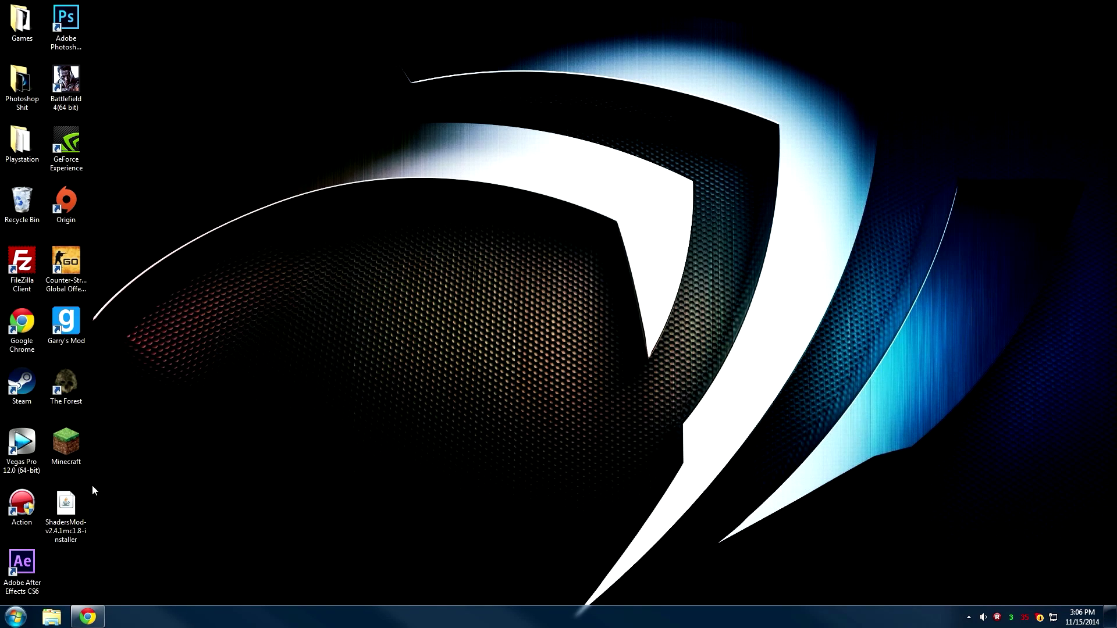
right_click(52, 509)
mouse_move(76, 324)
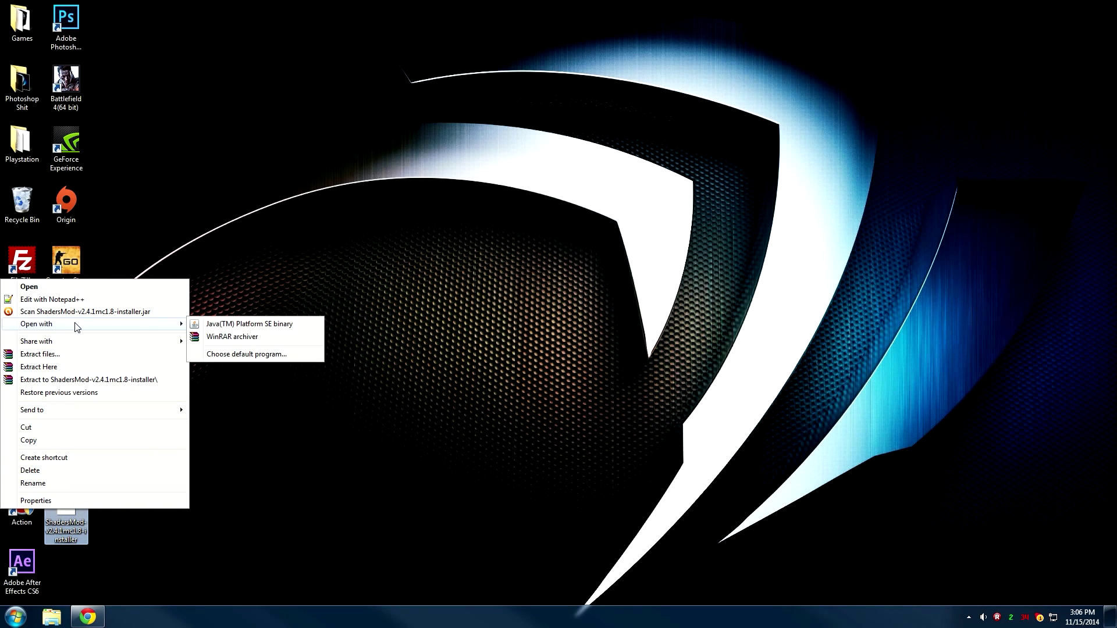
click(214, 328)
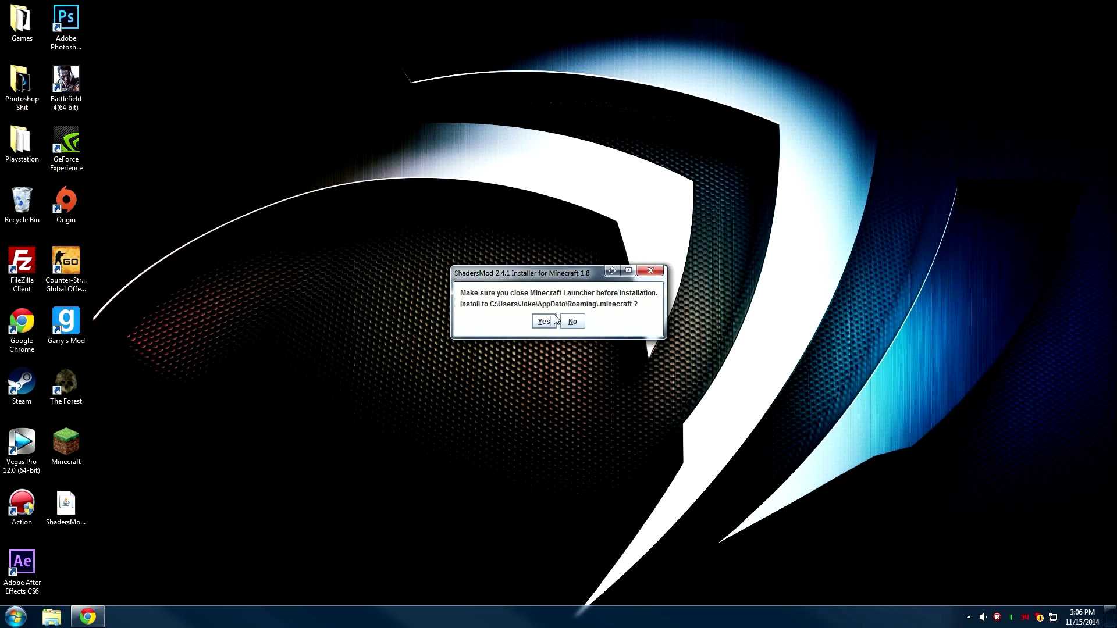
- Install ShadersMod into .minecraft, accept the licence, and start the Minecraft Launcher
click(543, 322)
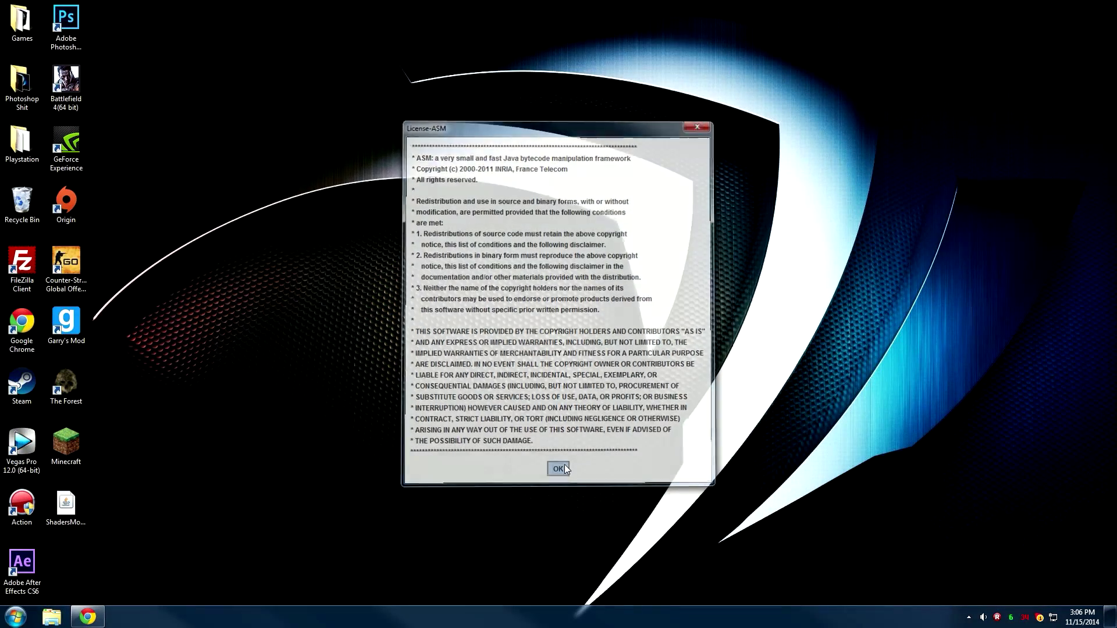
click(562, 464)
click(562, 324)
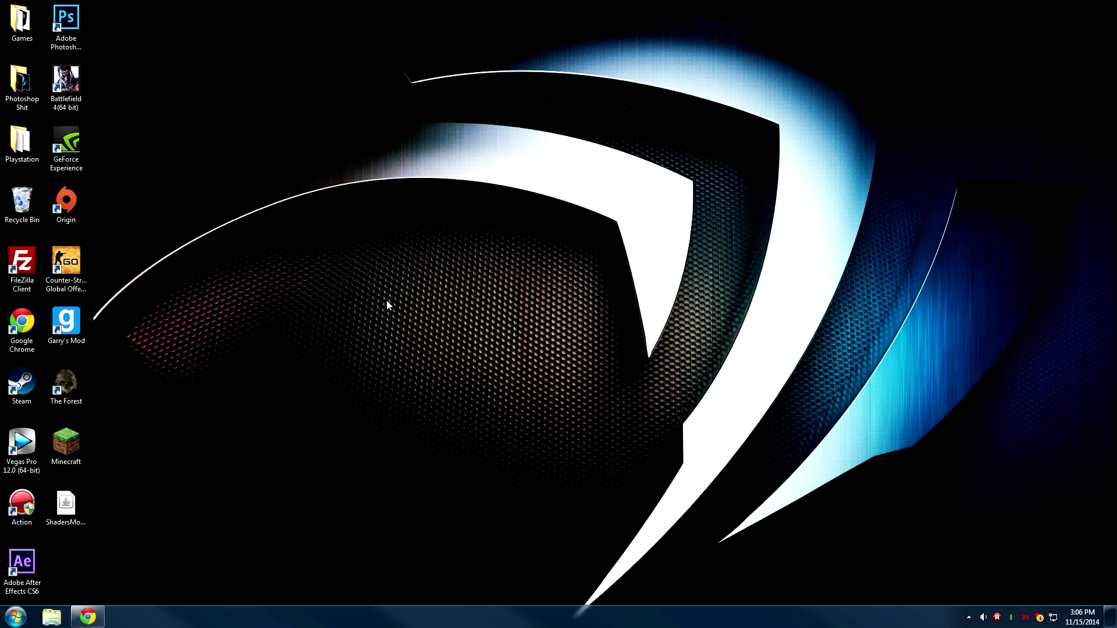
double_click(70, 445)
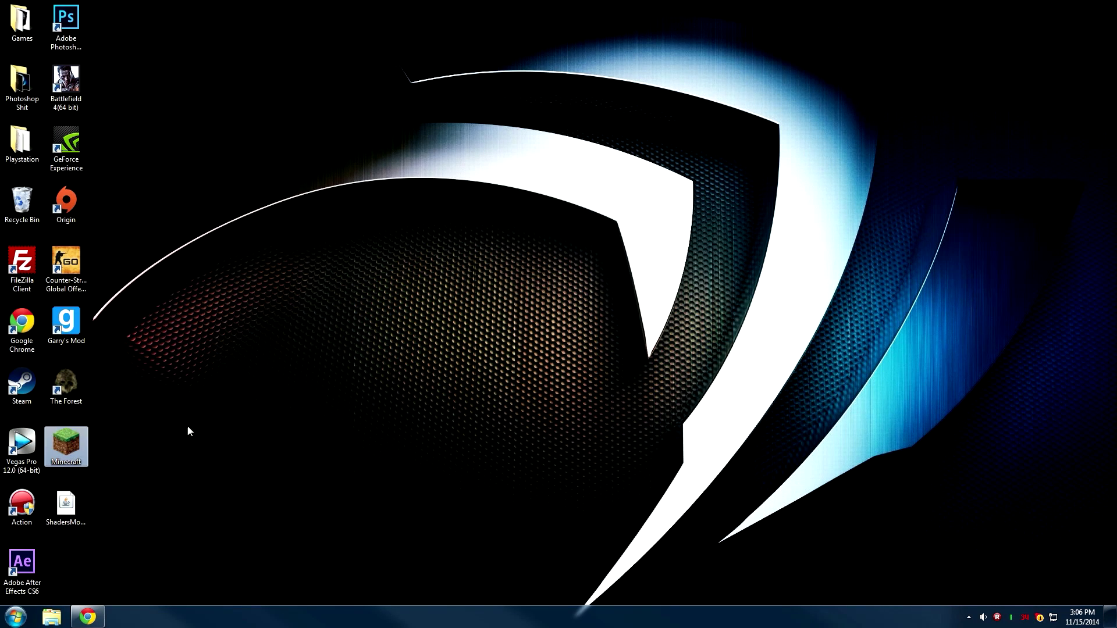
- Check that the 1.8-ShadersMod profile is selected, then minimize the launcher
drag(527, 176, 499, 81)
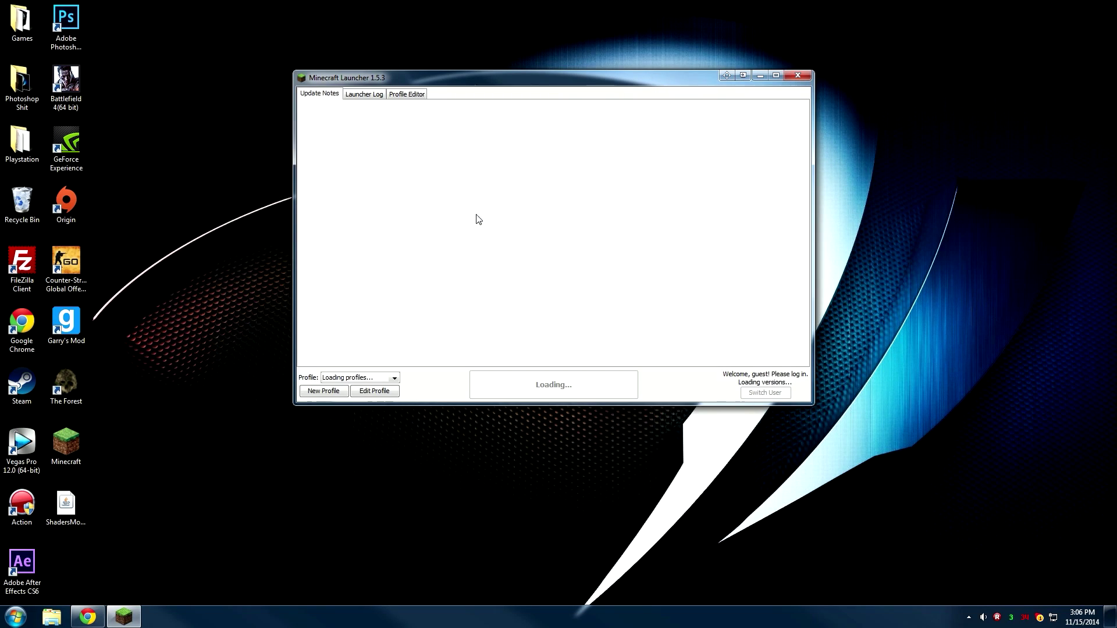
click(370, 378)
click(271, 392)
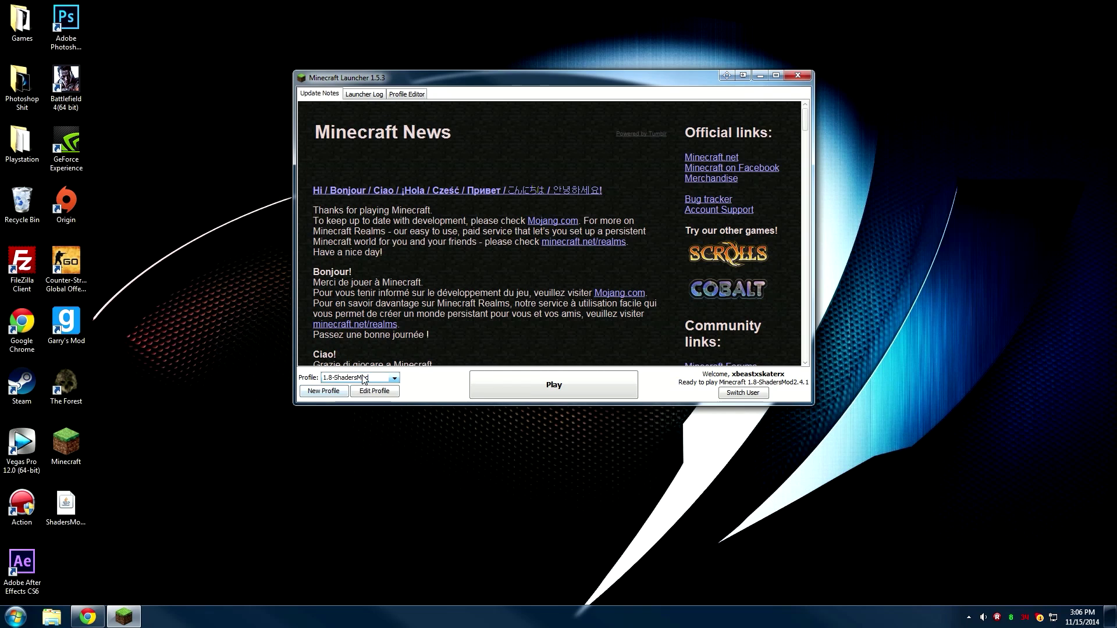
click(367, 376)
click(367, 377)
click(367, 378)
click(367, 378)
click(365, 378)
click(367, 378)
click(766, 78)
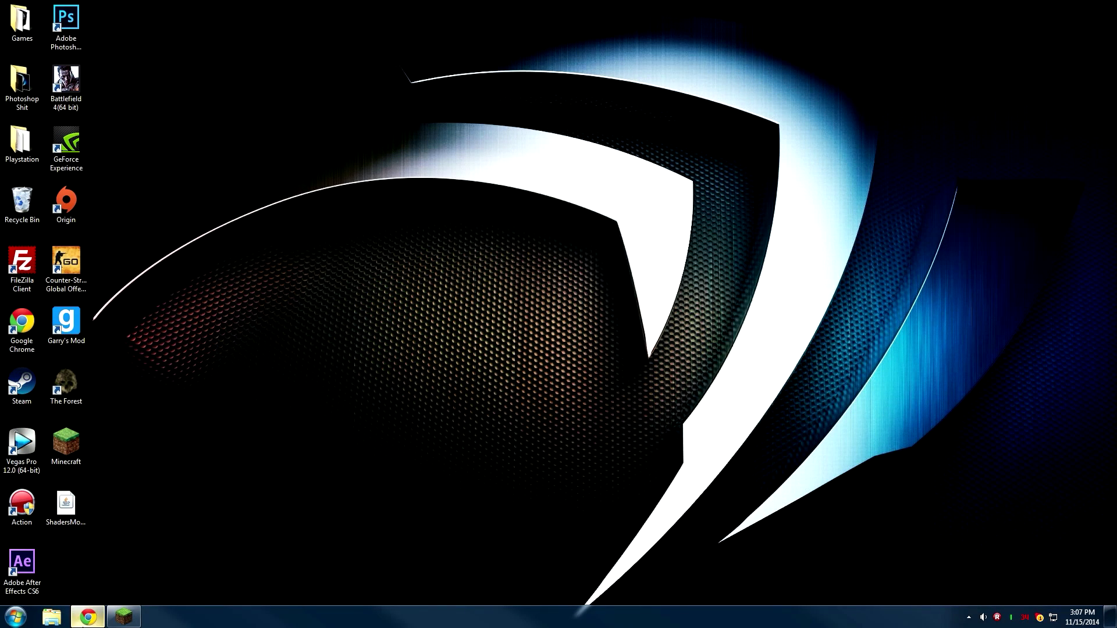
- Download 1.8 ShaderPacks.zip (2.18 MB) from the MediaFire bookmark to the Desktop
click(87, 617)
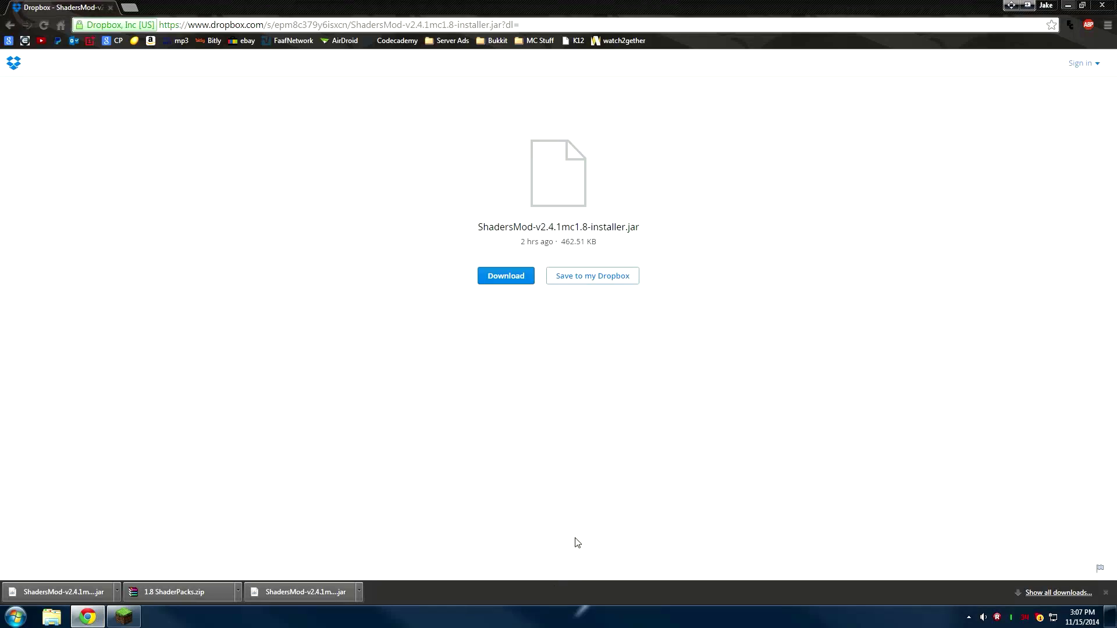
click(534, 40)
click(535, 95)
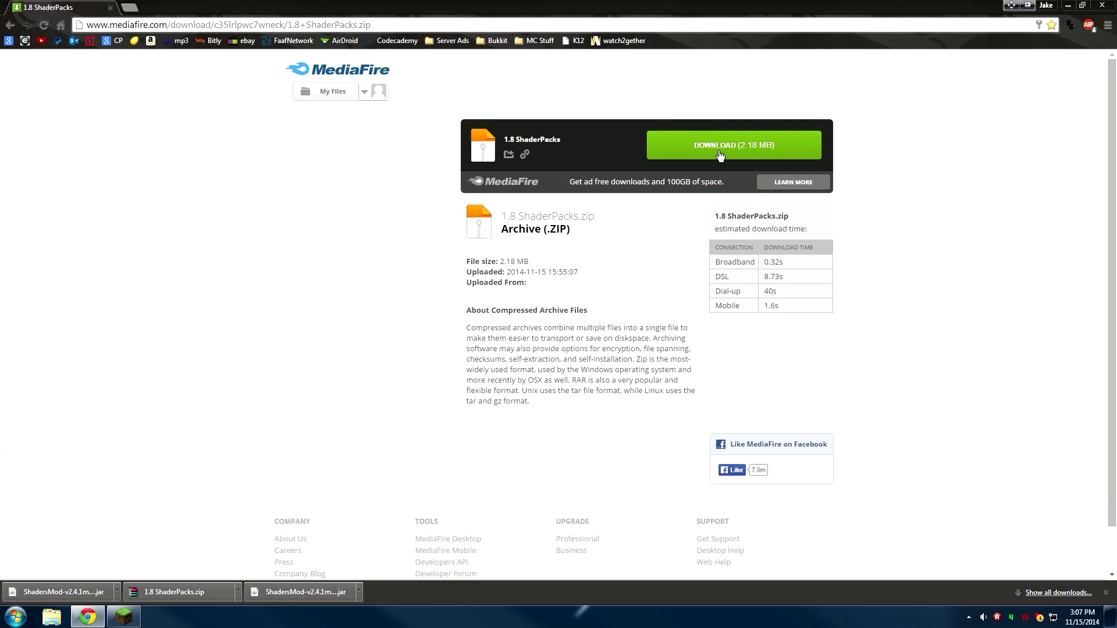
click(690, 150)
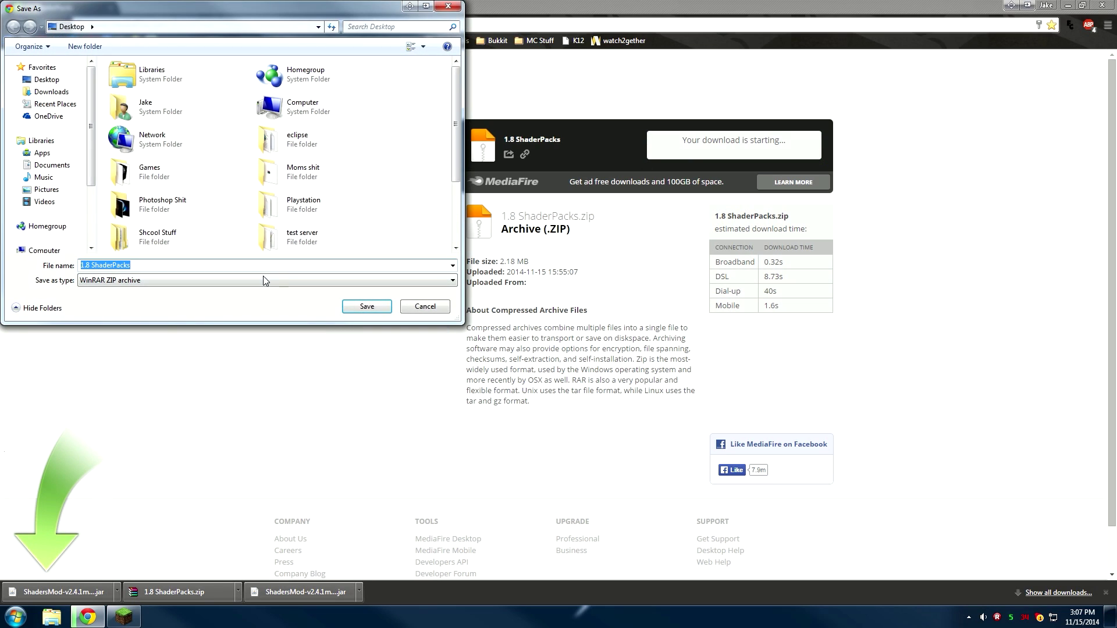
click(367, 311)
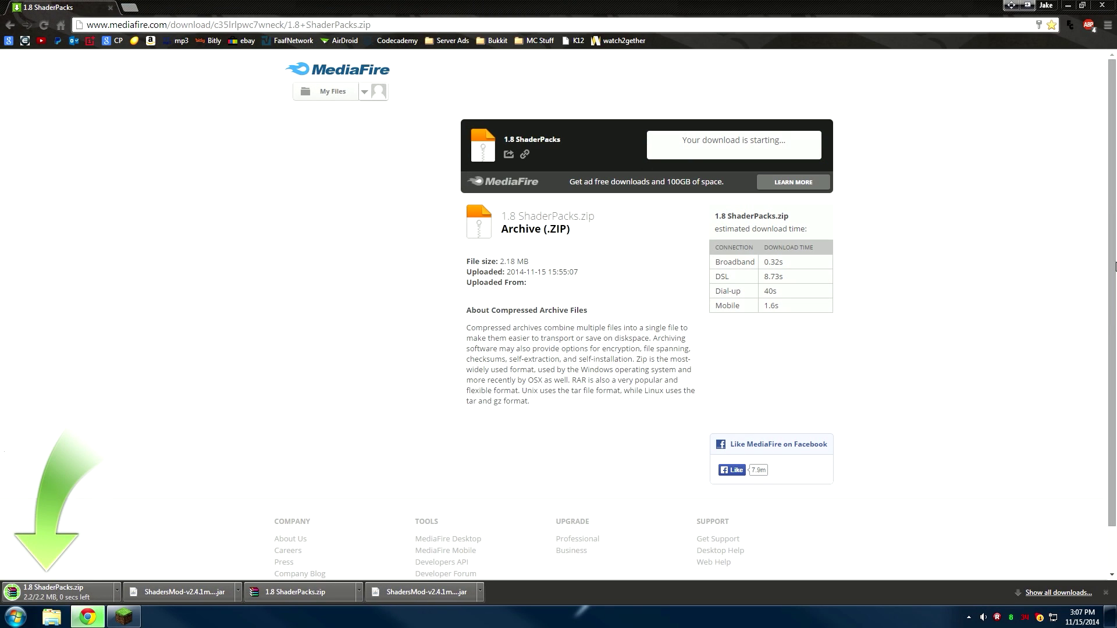
- Open 1.8 ShaderPacks.zip in WinRAR, browse the shaderpacks folder, and return to the root
click(1068, 5)
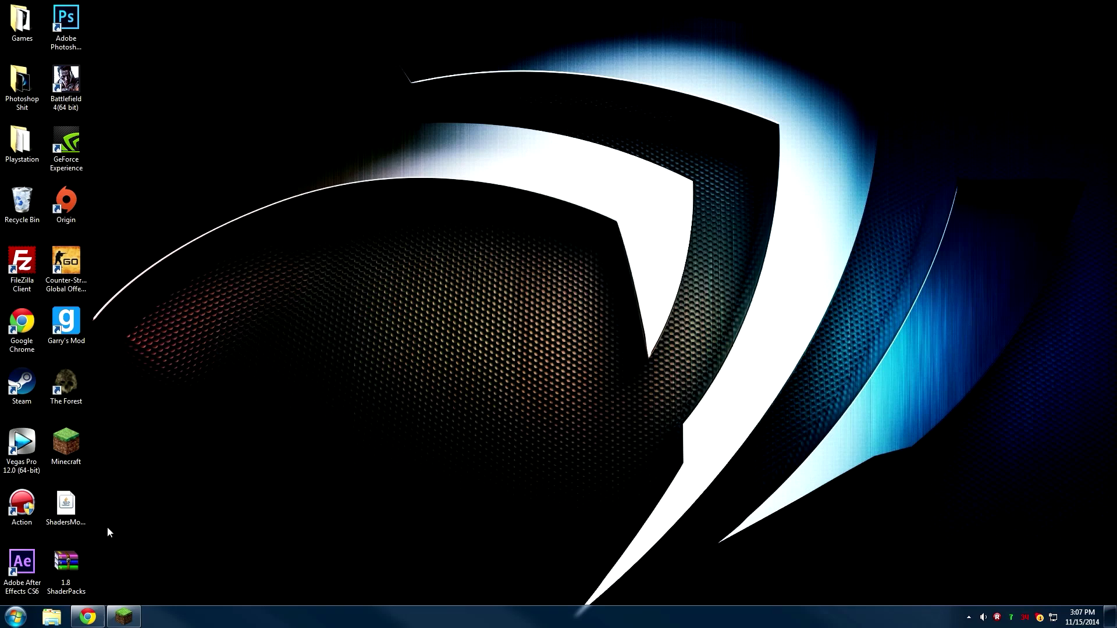
double_click(68, 560)
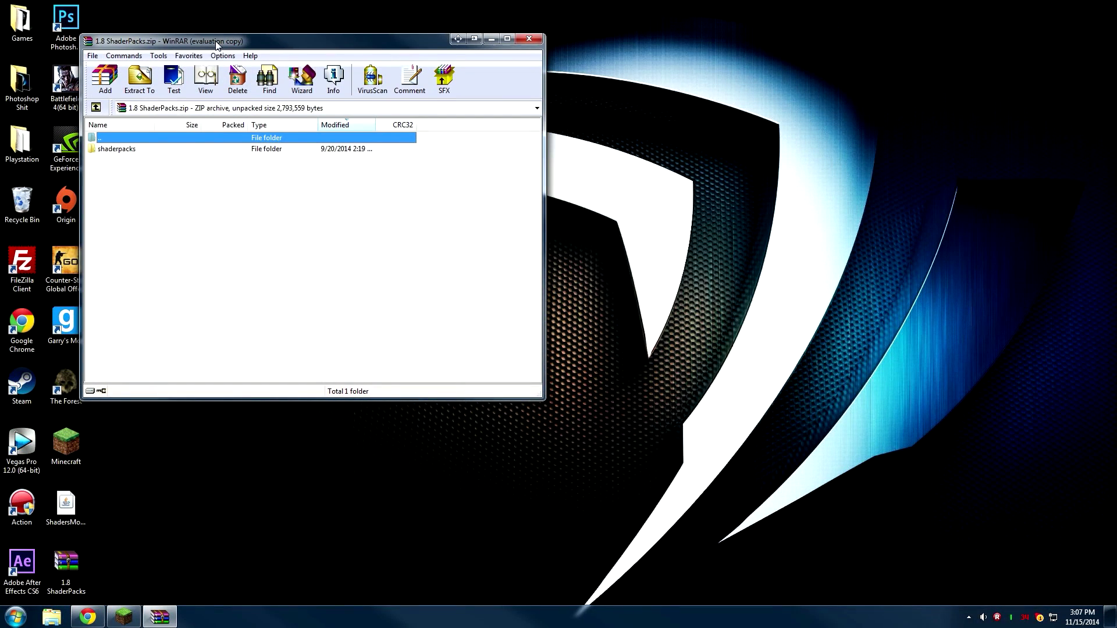
drag(215, 33, 189, 34)
click(345, 213)
double_click(127, 149)
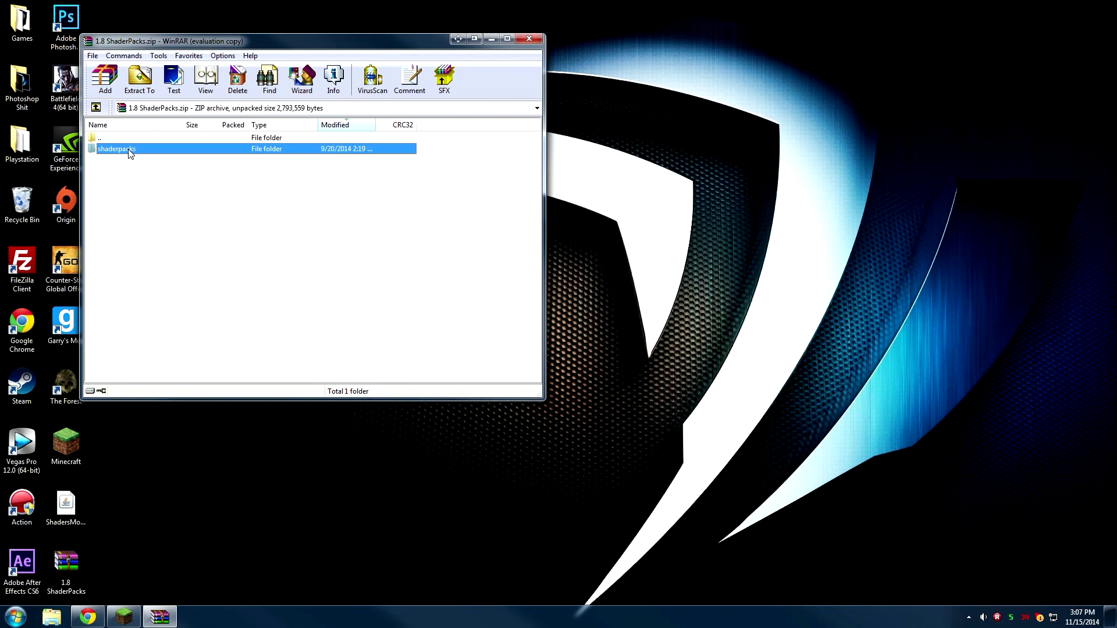
scroll(285, 346, down, 3)
scroll(306, 314, up, 3)
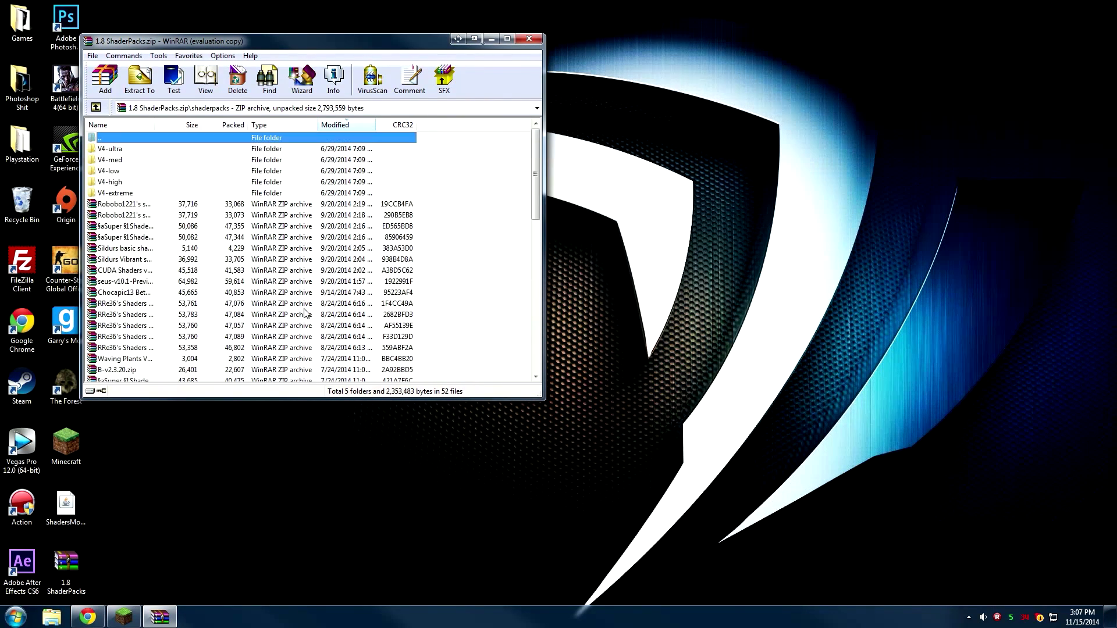
double_click(127, 137)
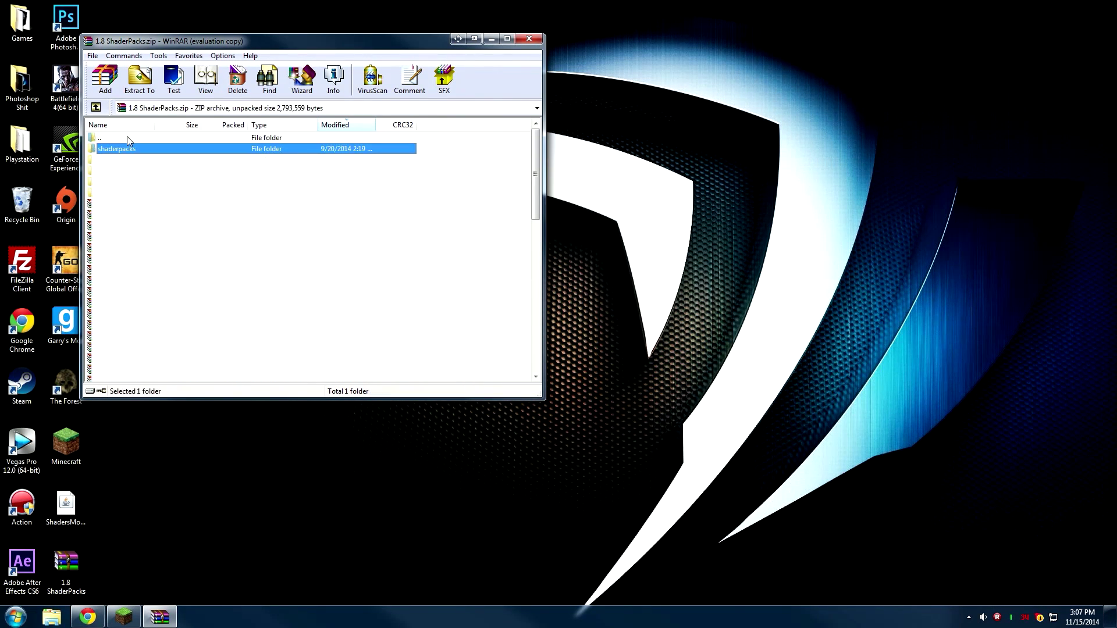
- Open the profile's game directory and drag the shaderpacks folder from WinRAR into .minecraft
click(123, 617)
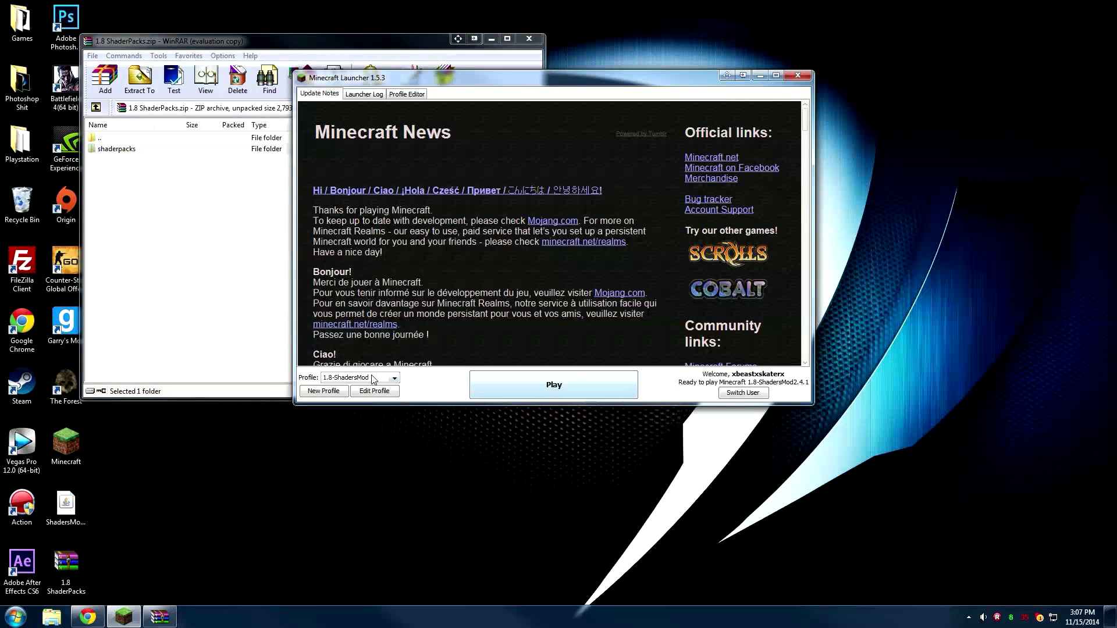
click(374, 390)
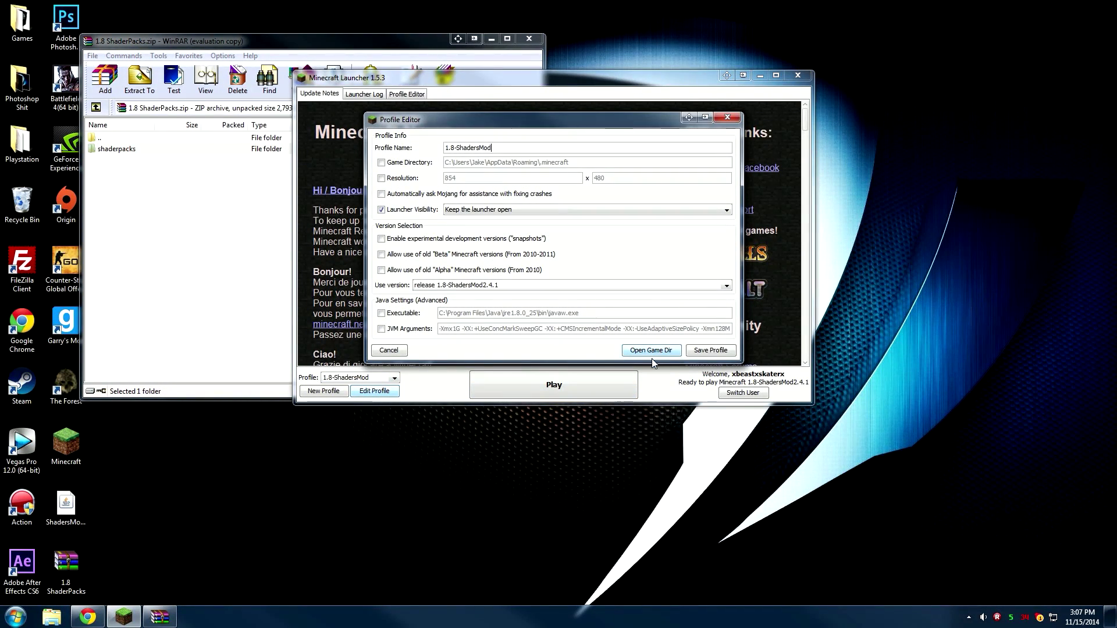
click(645, 351)
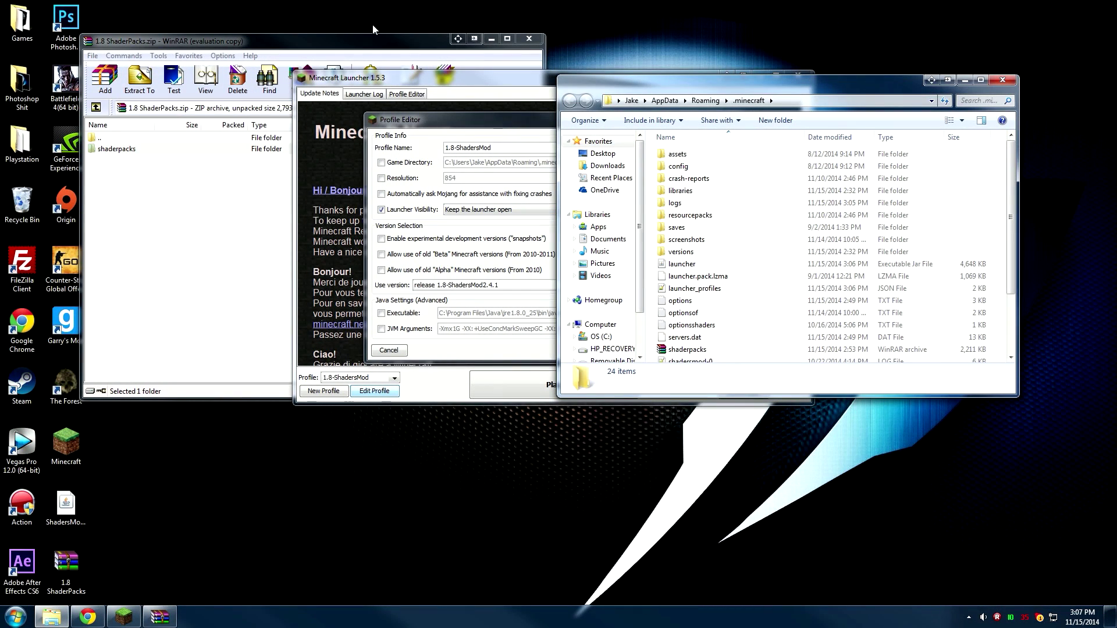
drag(355, 47, 294, 50)
drag(99, 153, 654, 228)
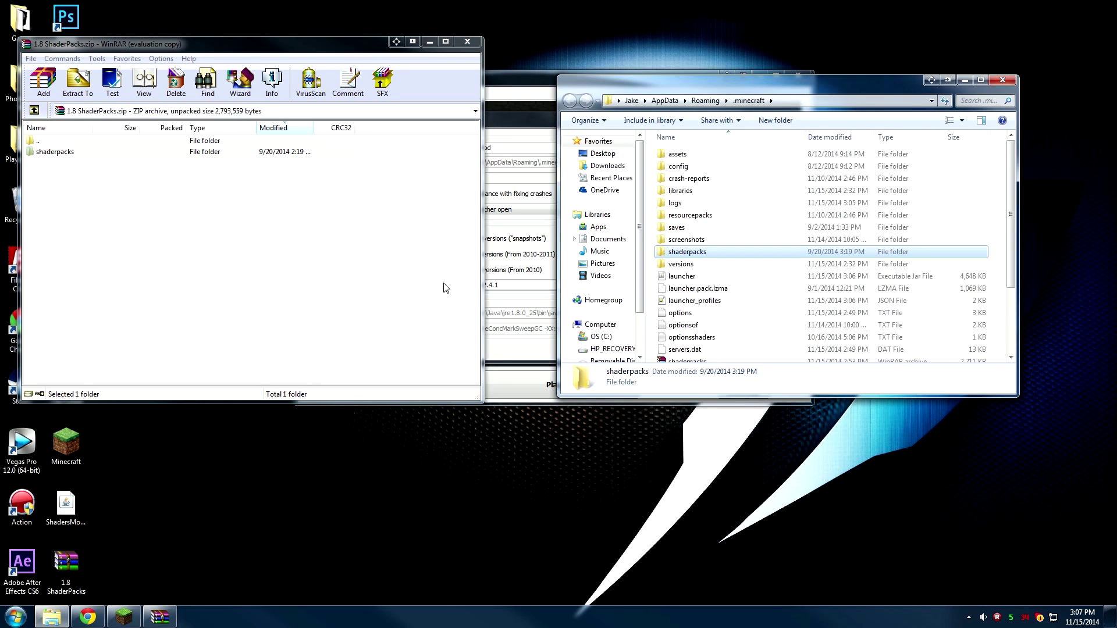
click(467, 41)
- Close the Profile Editor, play the 1.8-ShadersMod profile, and maximize the game window
click(1008, 80)
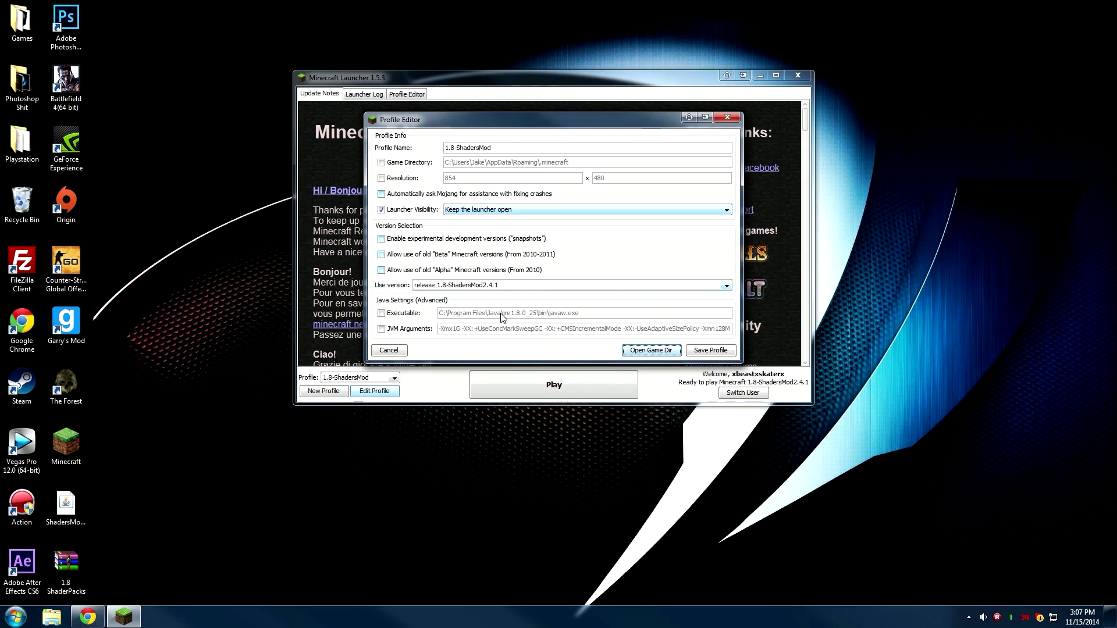
click(731, 117)
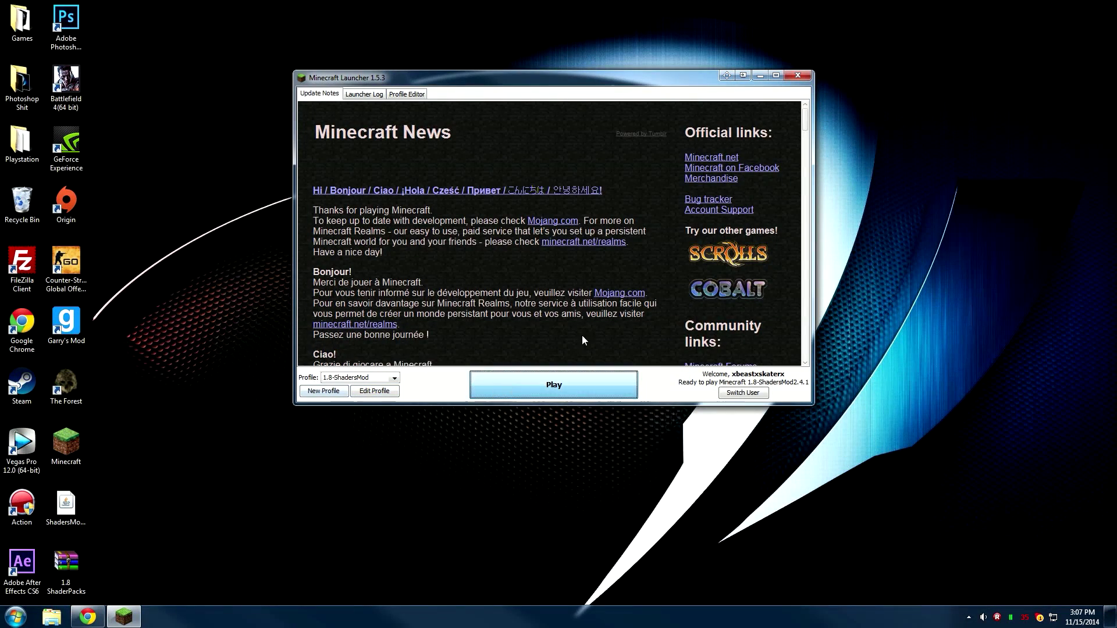
click(553, 385)
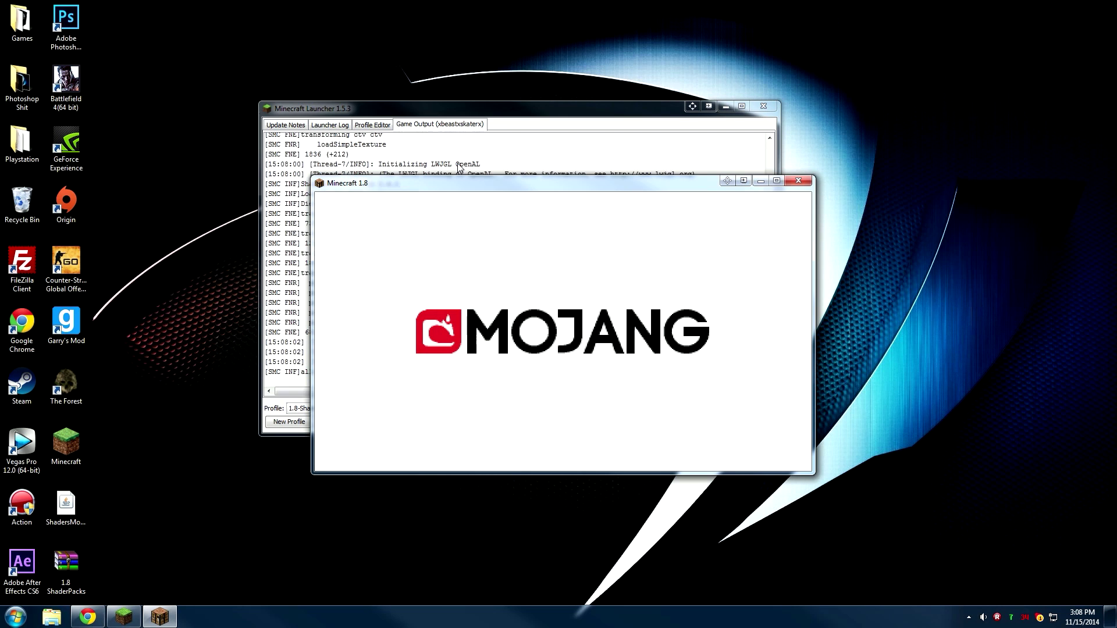
drag(504, 187, 504, 0)
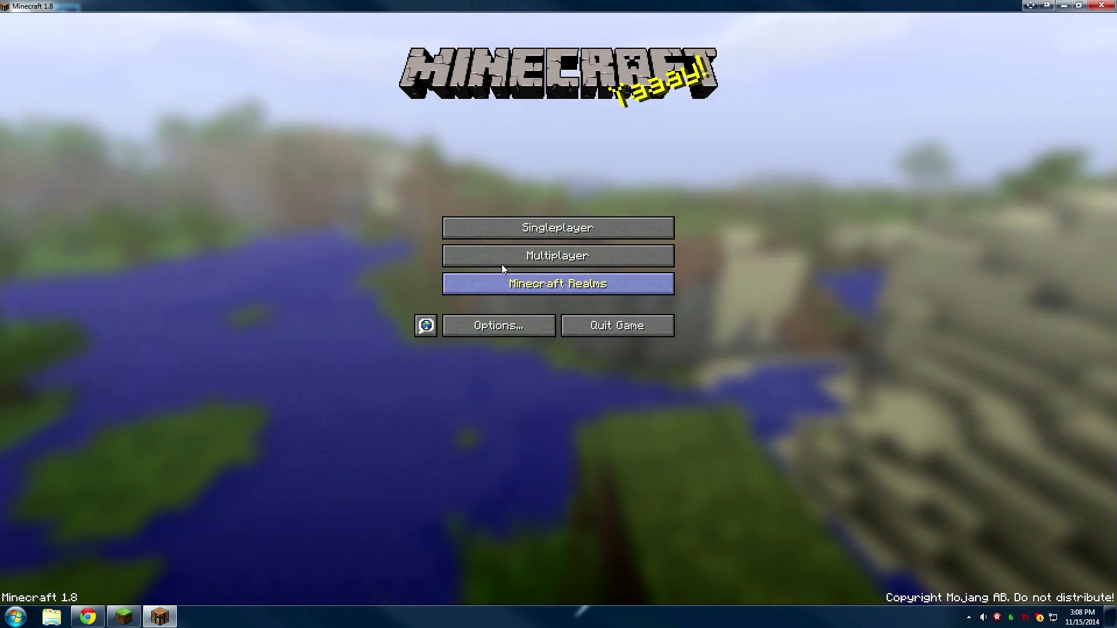
- Open the Multiplayer list and join the My Server entry
click(493, 254)
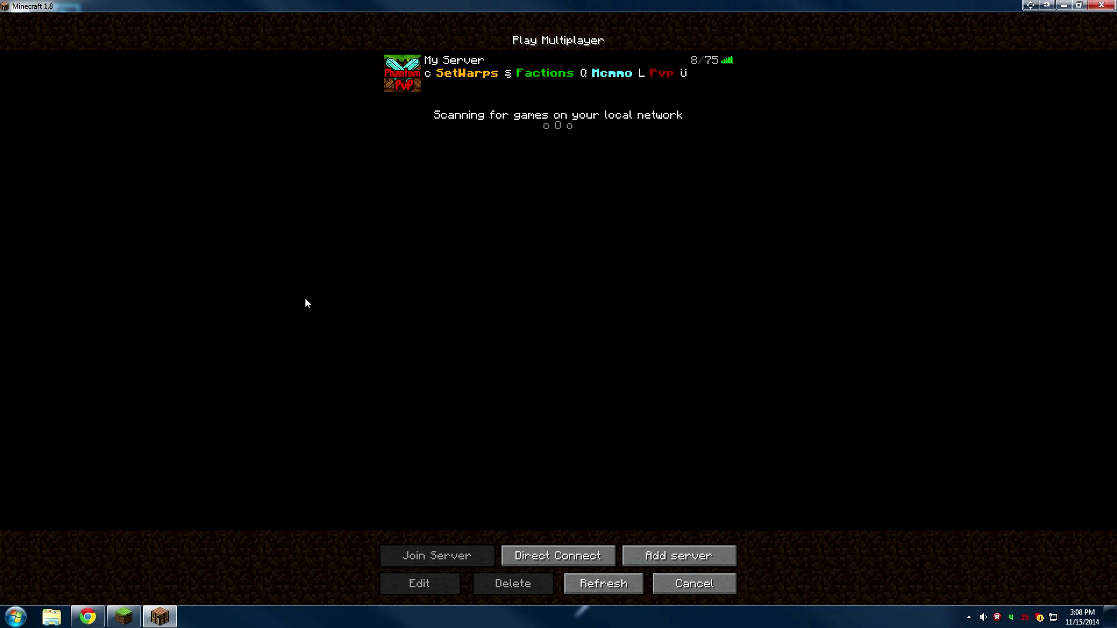
mouse_move(489, 64)
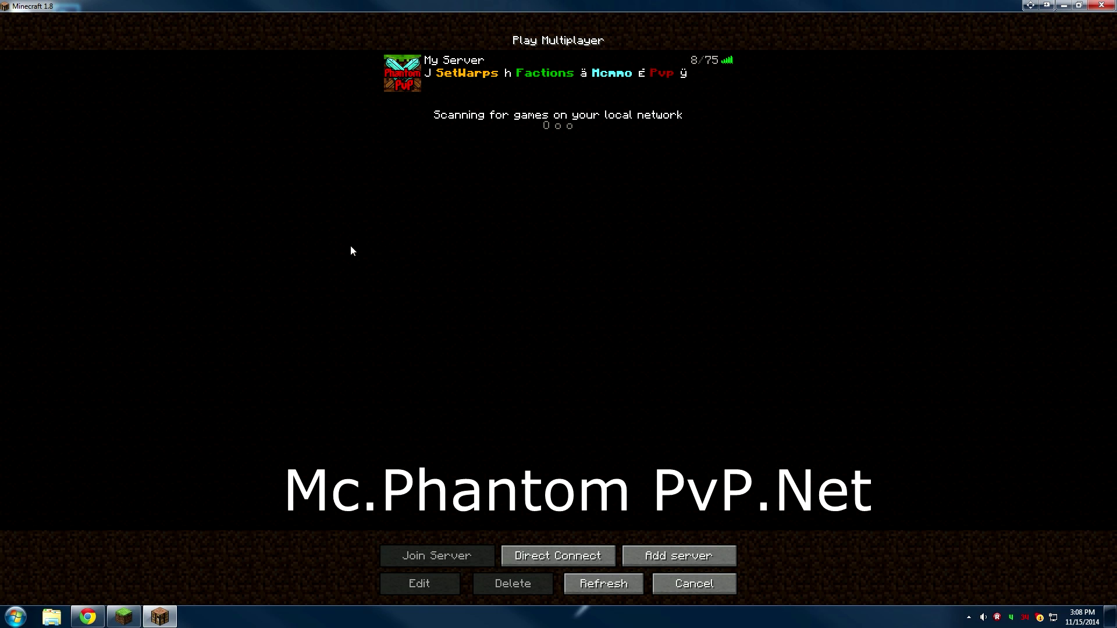
click(524, 70)
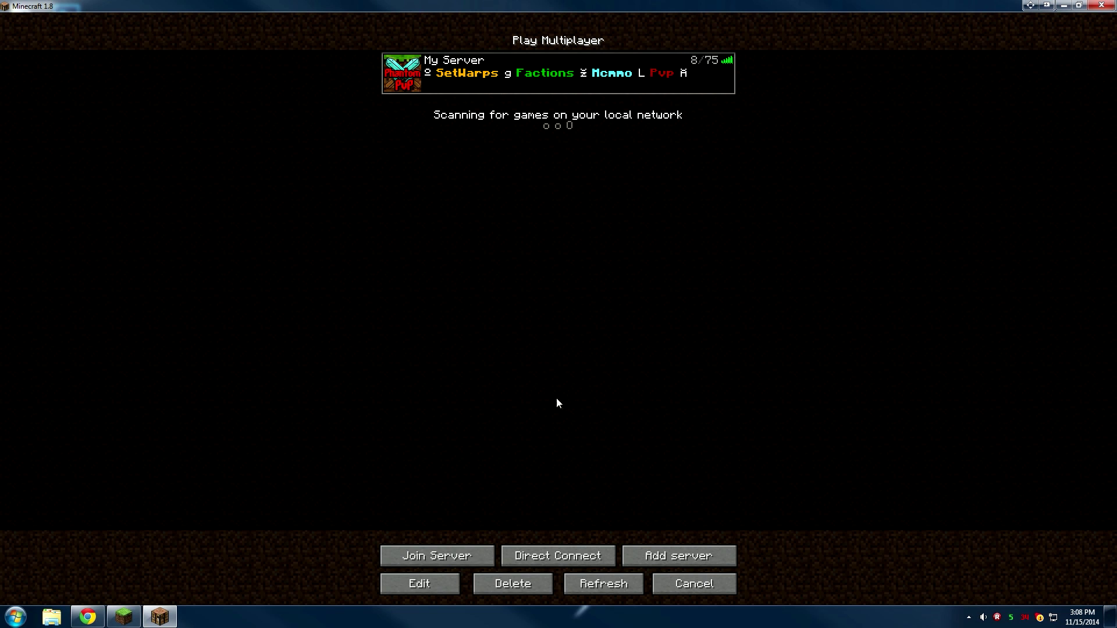
double_click(468, 69)
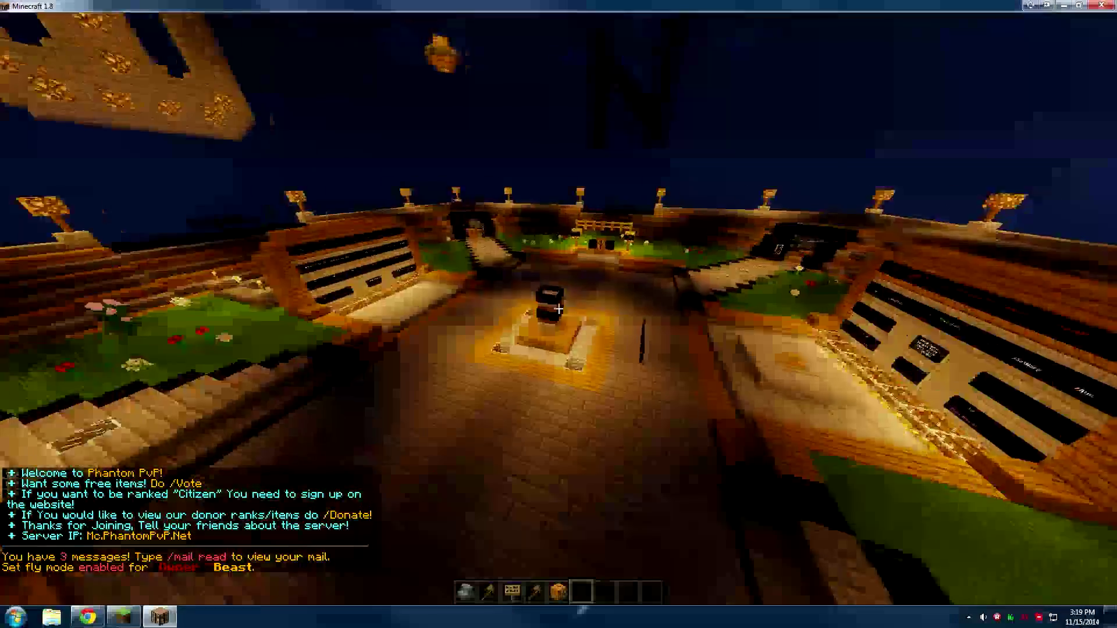
- Fly around the central pillar and down toward the plaza floor
key(w)
key(d)
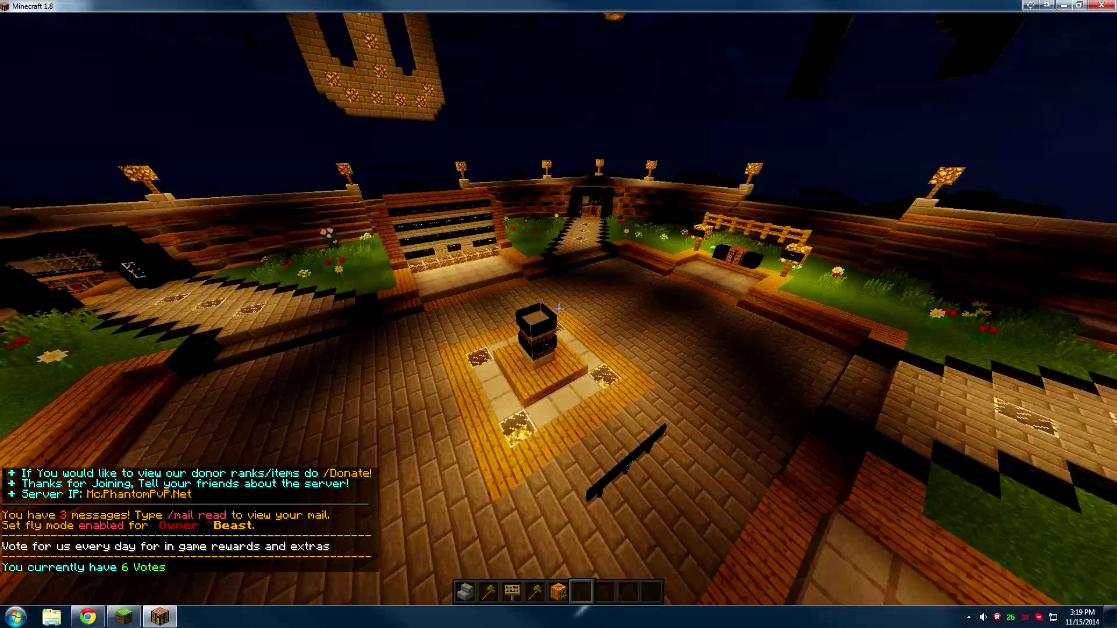
key(d)
key(w)
key(shift)
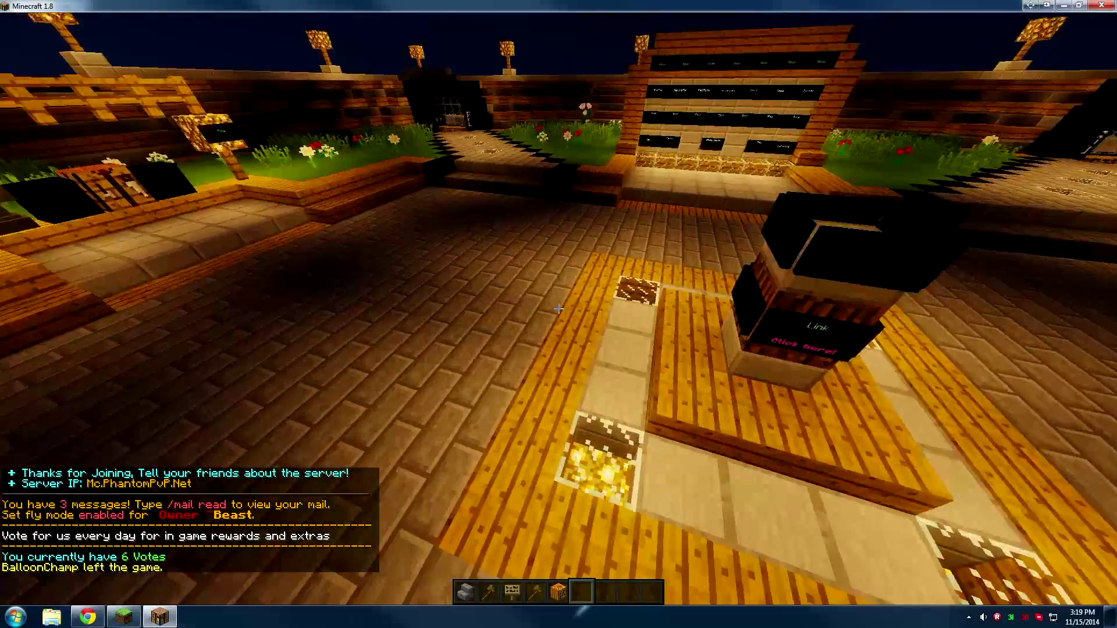
- Open Options > Shaders and select Chocapic13 Beta 4.7.1.zip from the shader pack list
key(Escape)
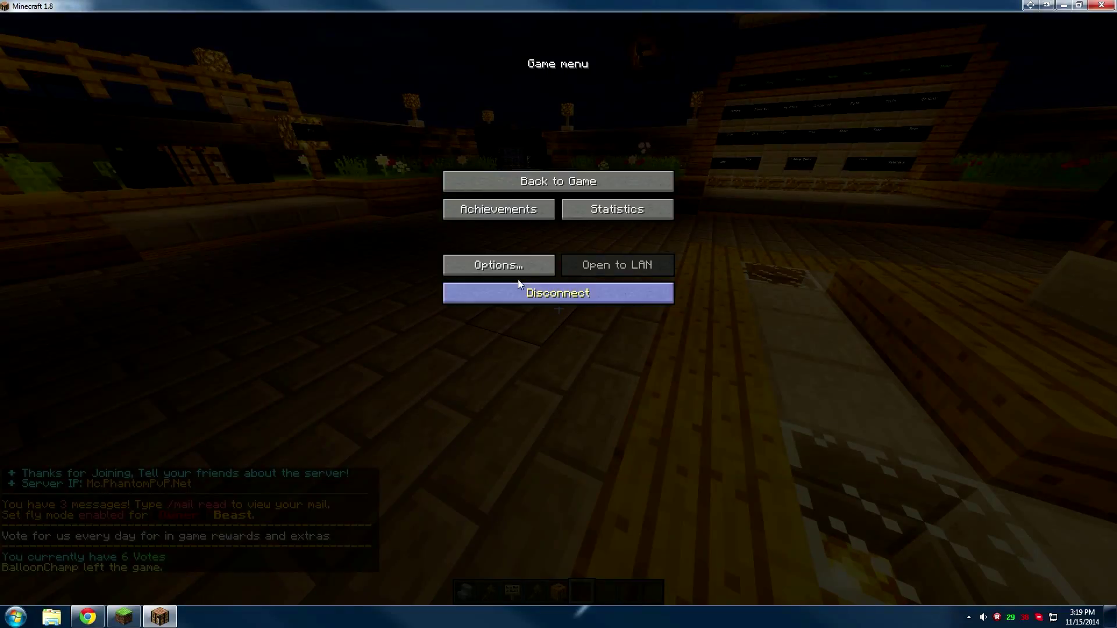
click(480, 271)
click(494, 256)
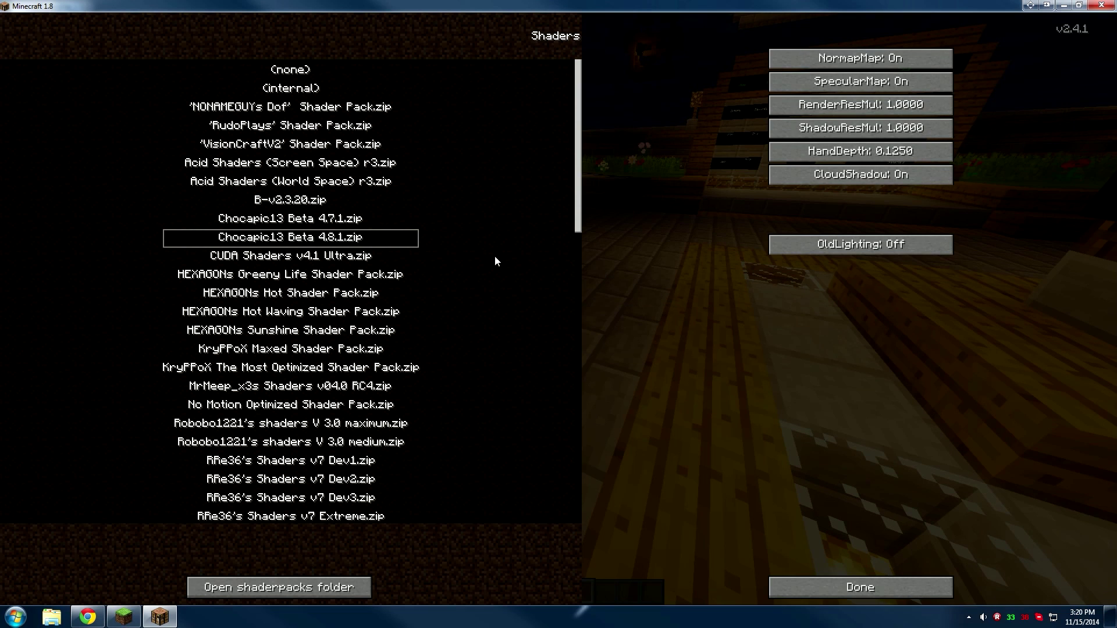
click(841, 589)
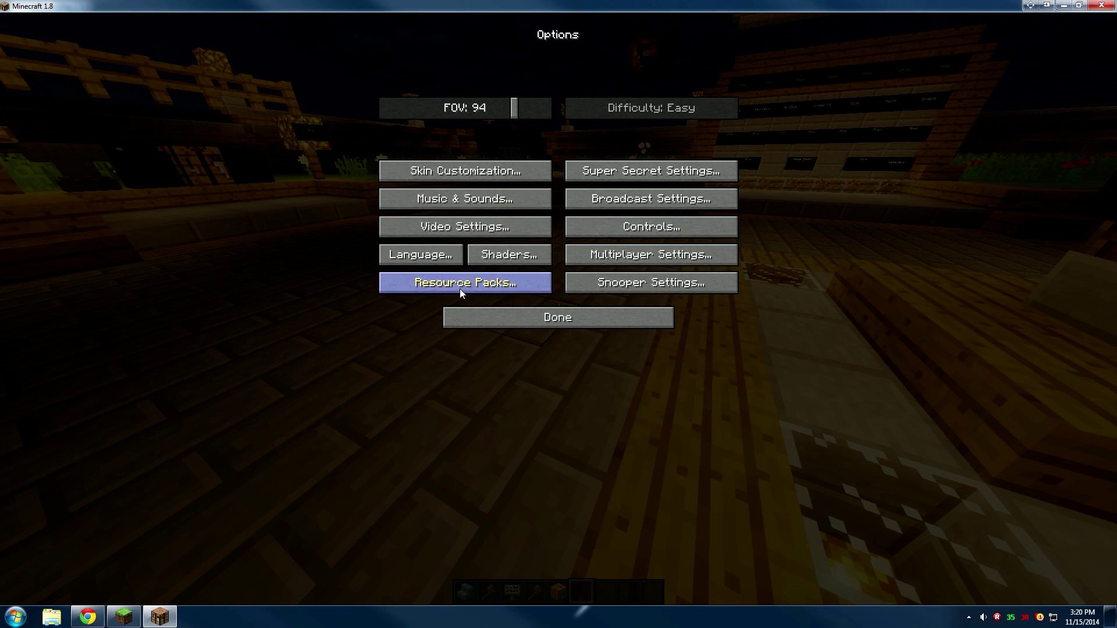
click(496, 257)
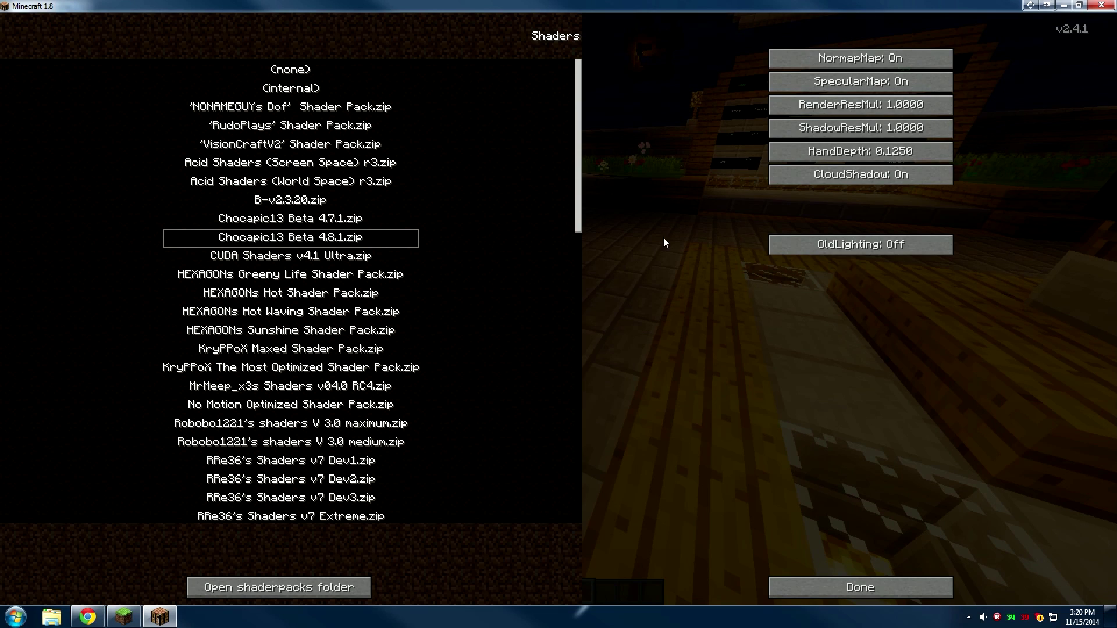
drag(574, 154, 574, 239)
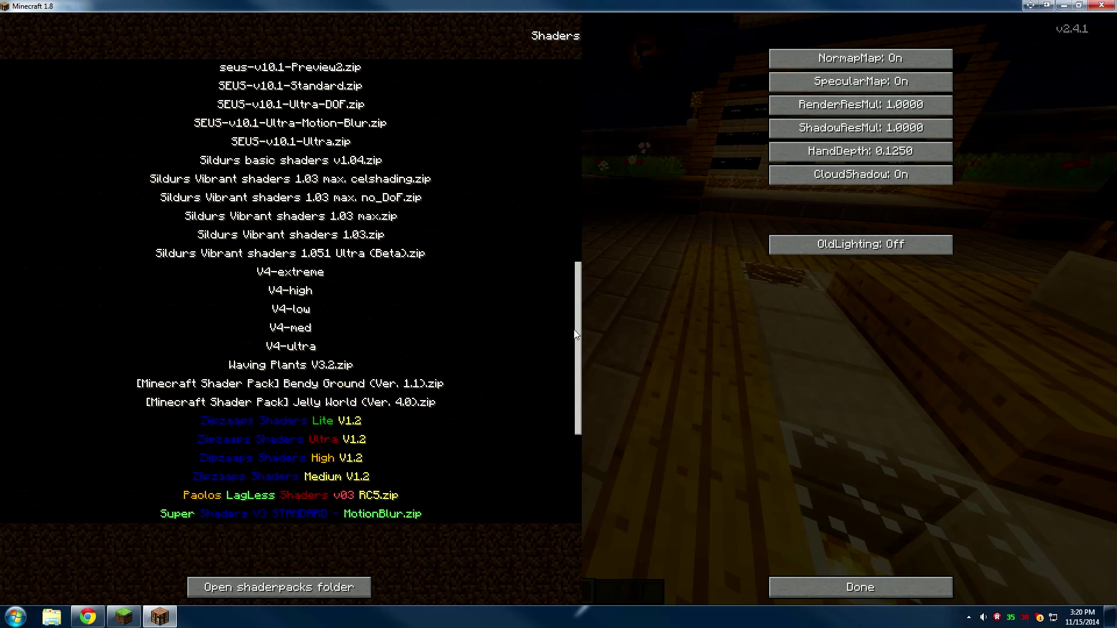
drag(578, 236, 589, 174)
scroll(335, 135, up, 6)
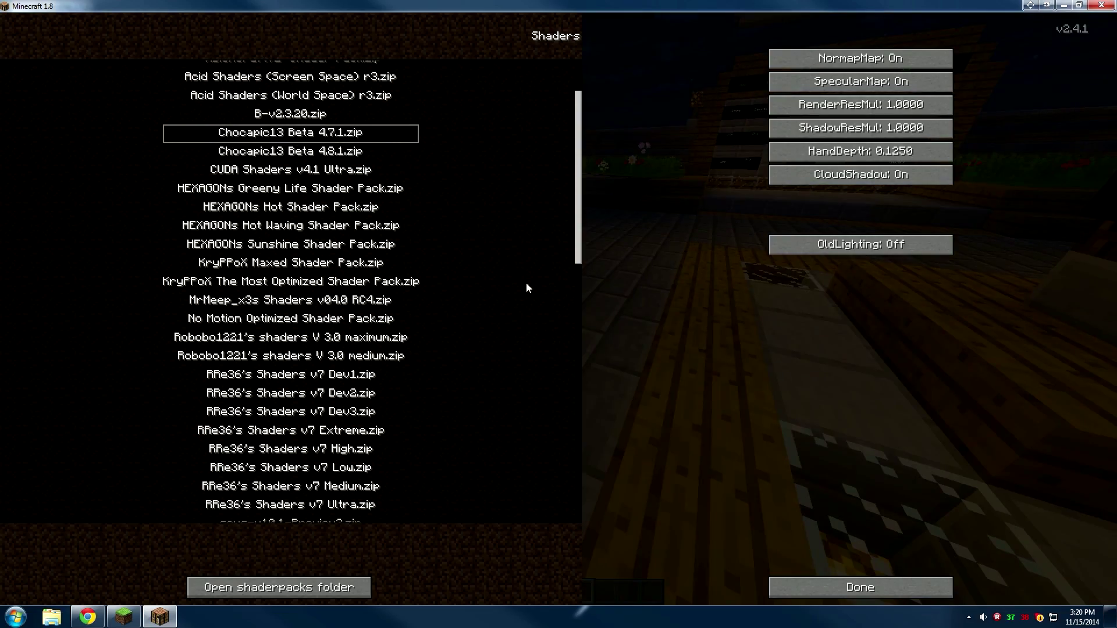
- Return to the server world and switch it to daytime with the /day command
key(Escape)
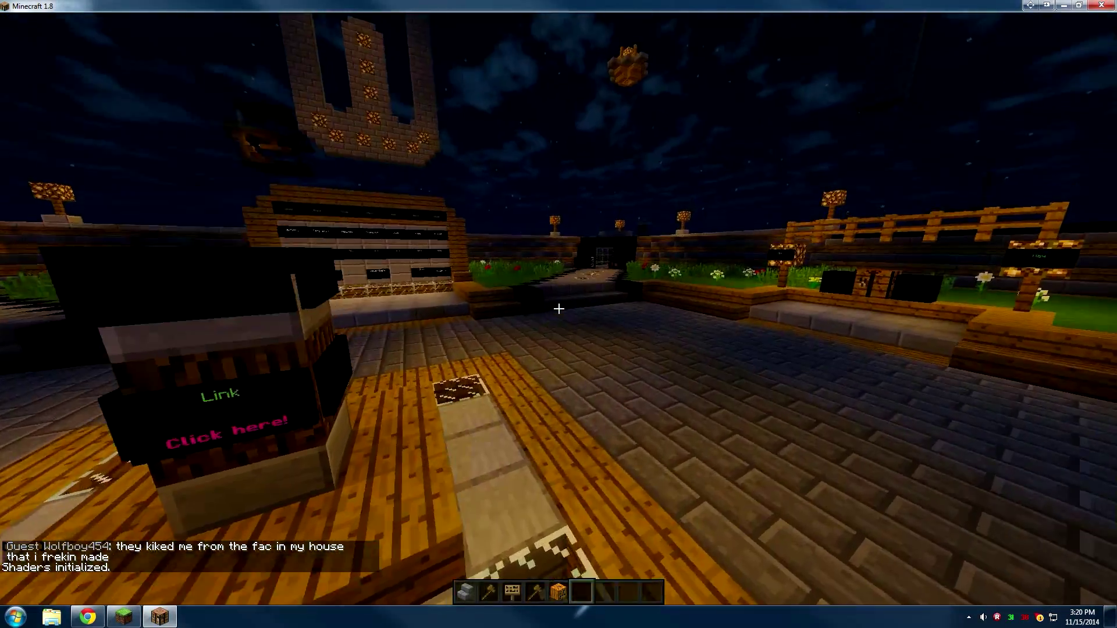
key(w)
key(Escape)
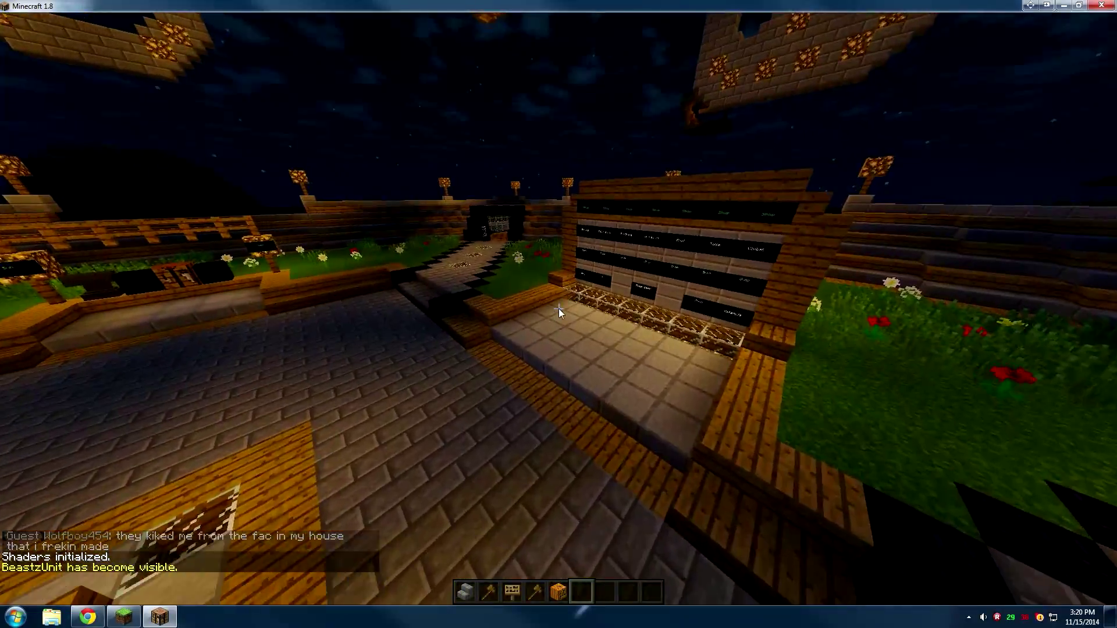
text(/day)
key(Return)
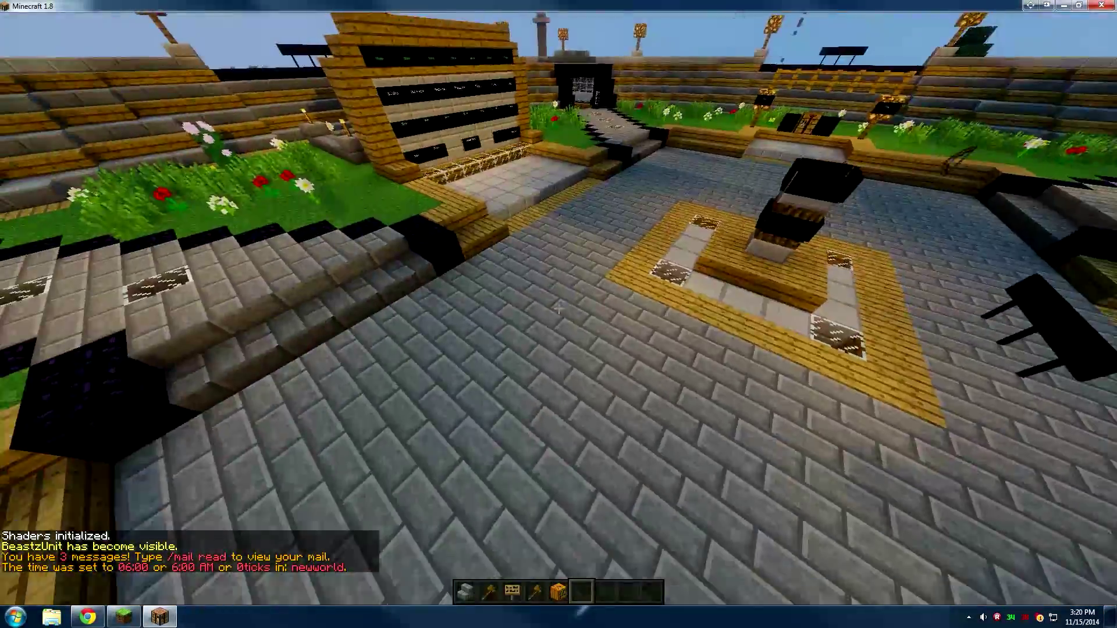
- Fly past the statue, sign wall and crafting-table alcove to view the Chocapic13 shading
key(w)
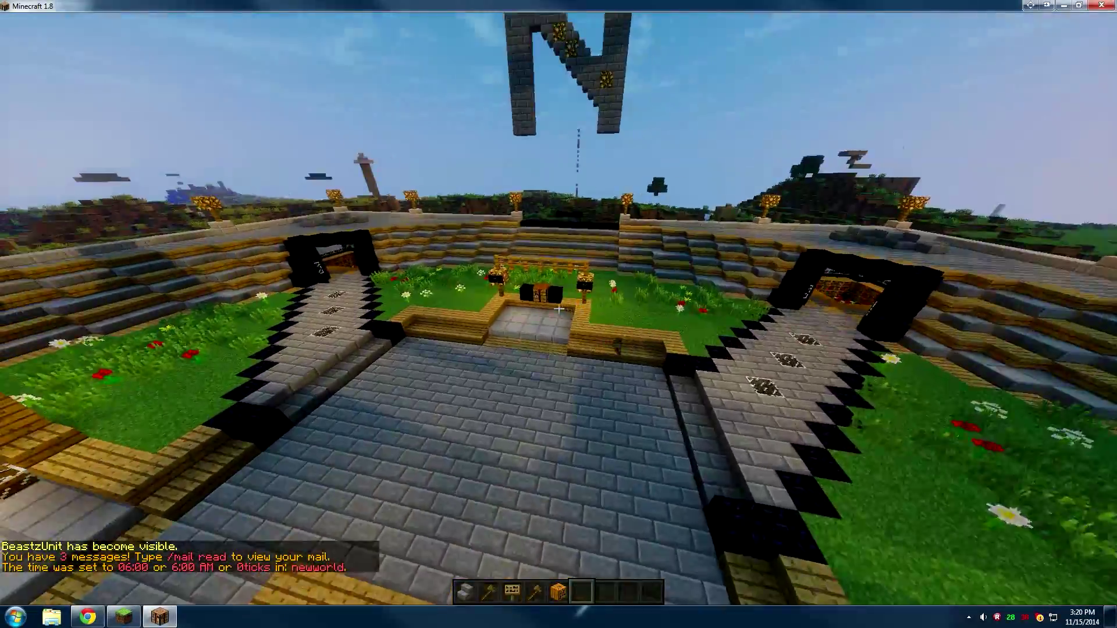
key(w)
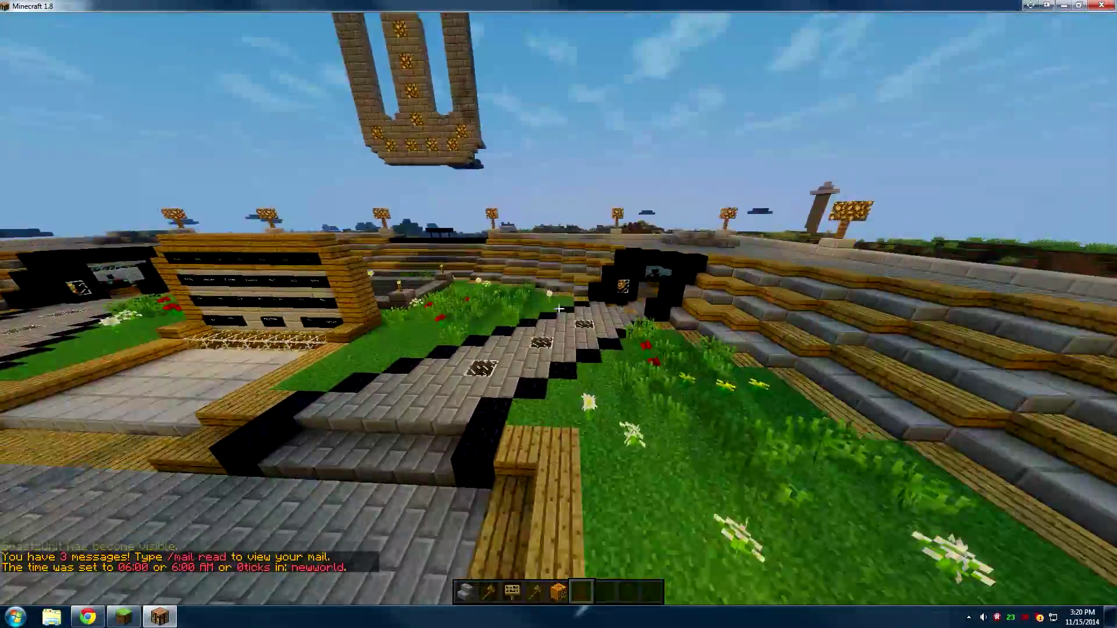
key(w)
key(w)
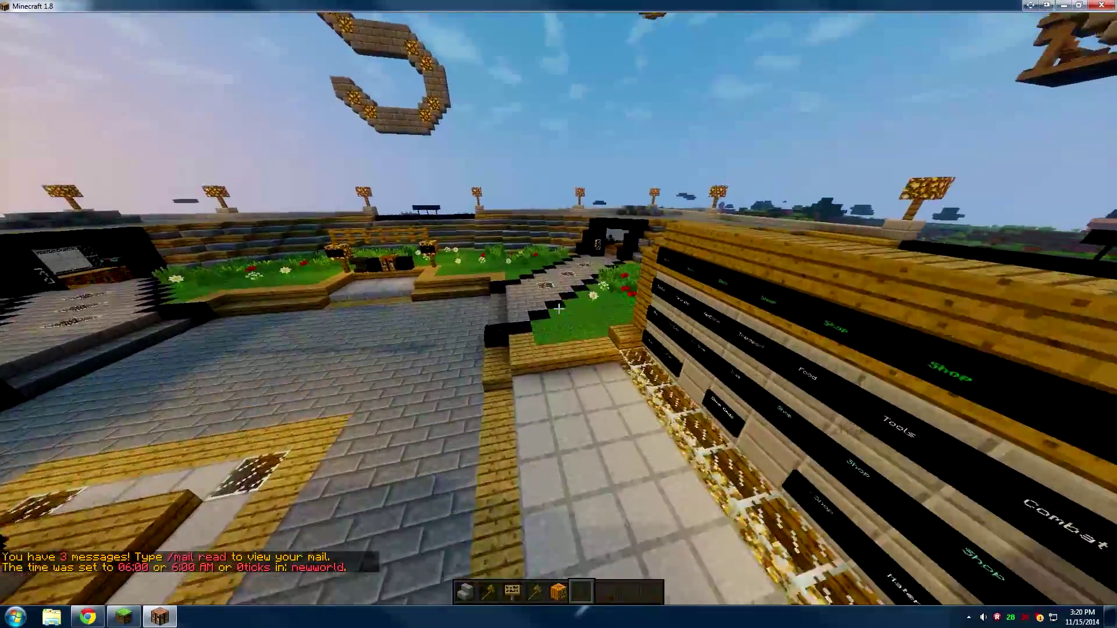
key(w)
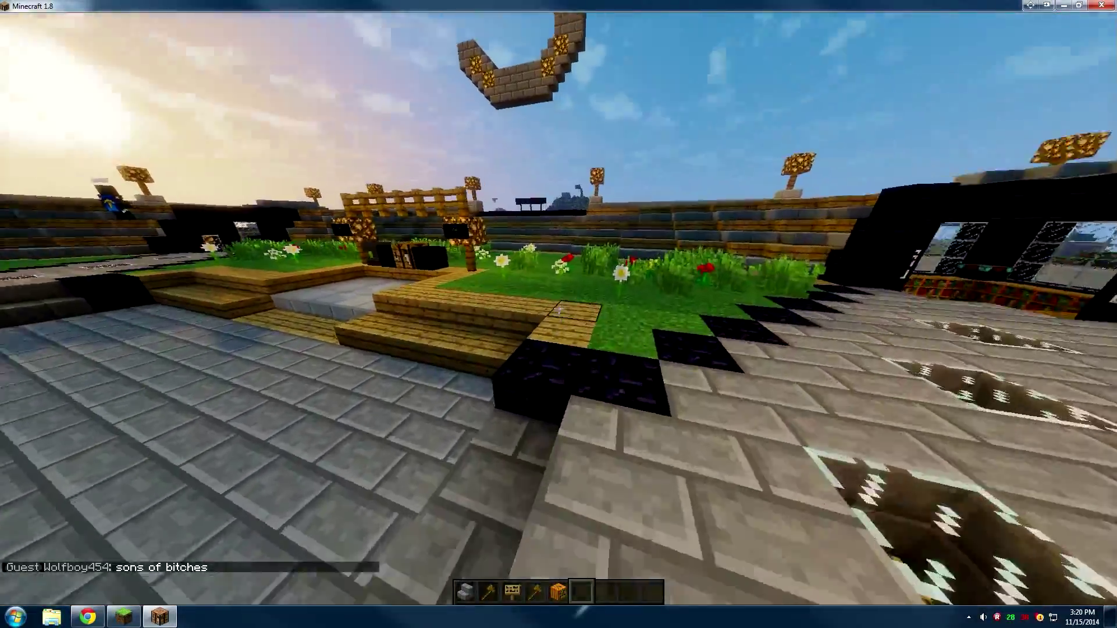
key(w)
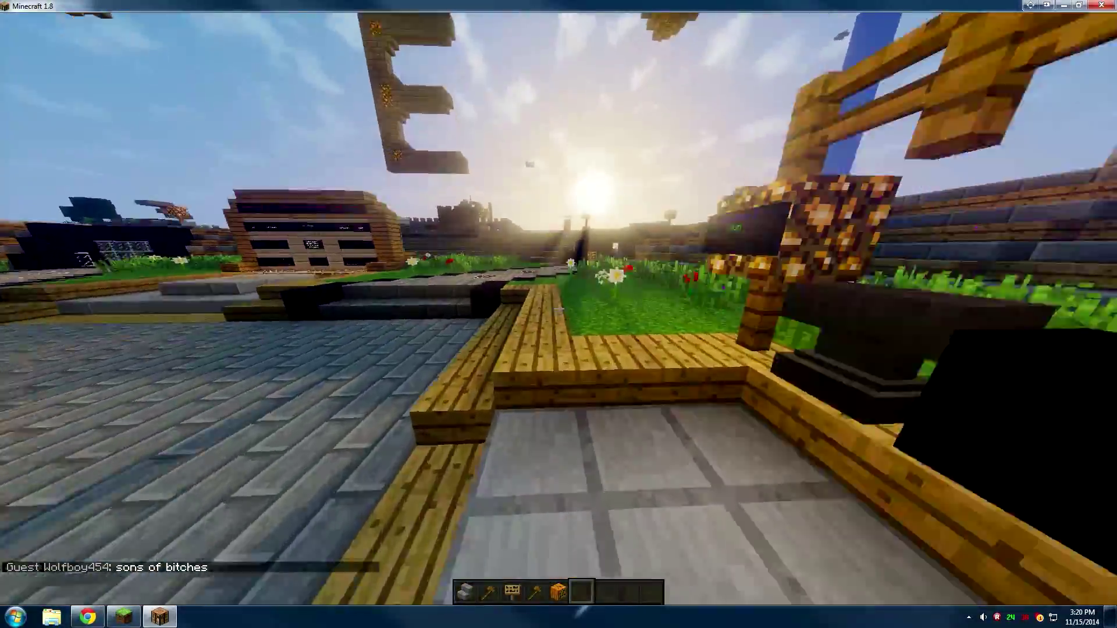
key(w)
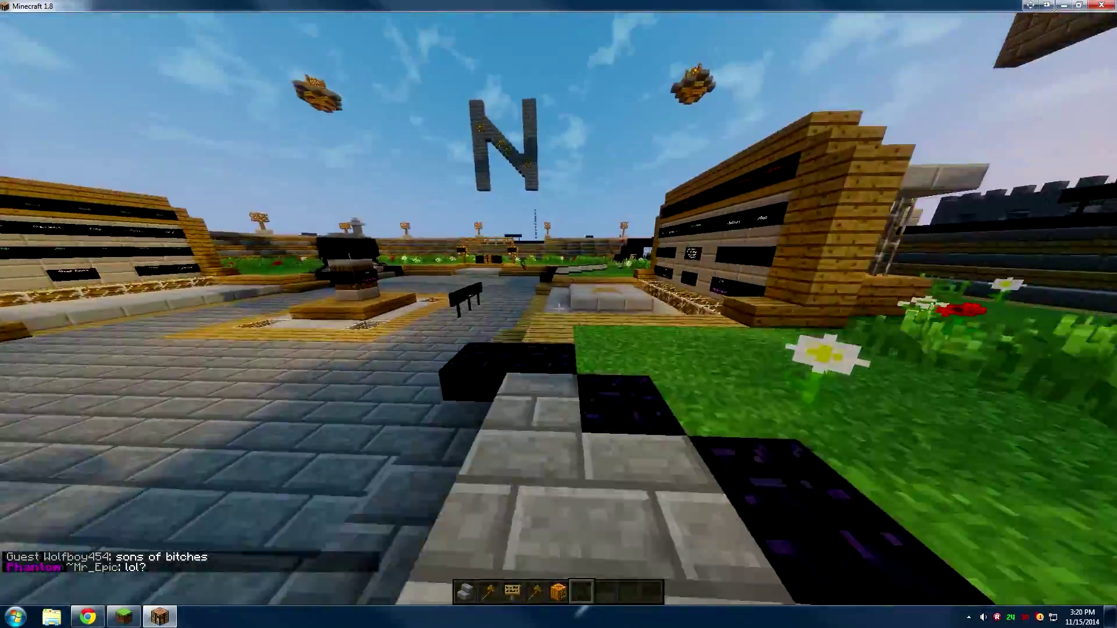
key(w)
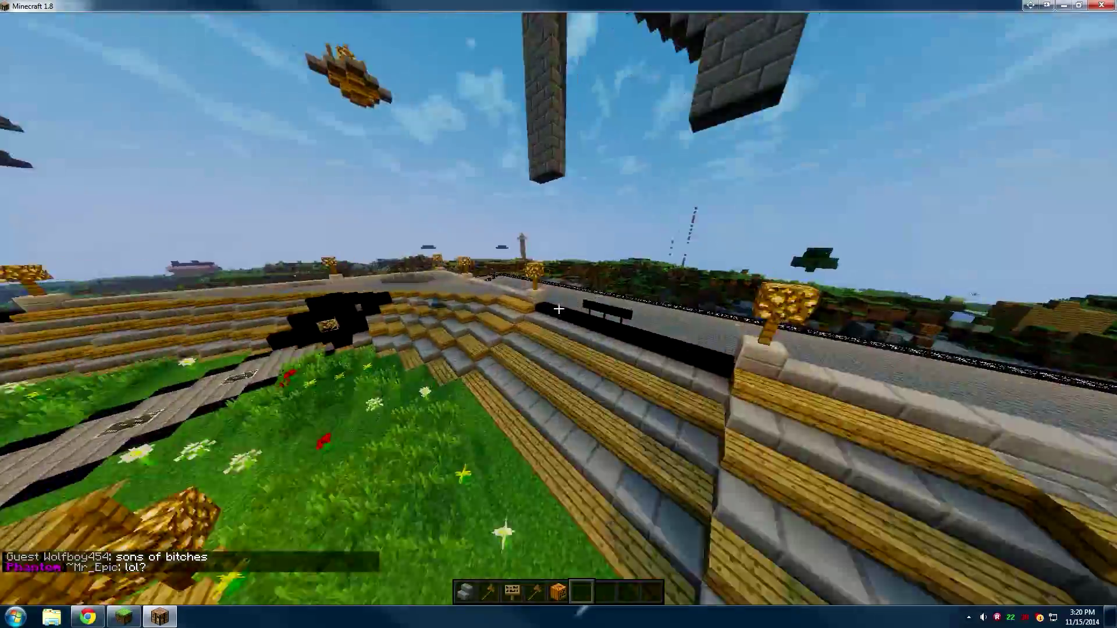
key(w)
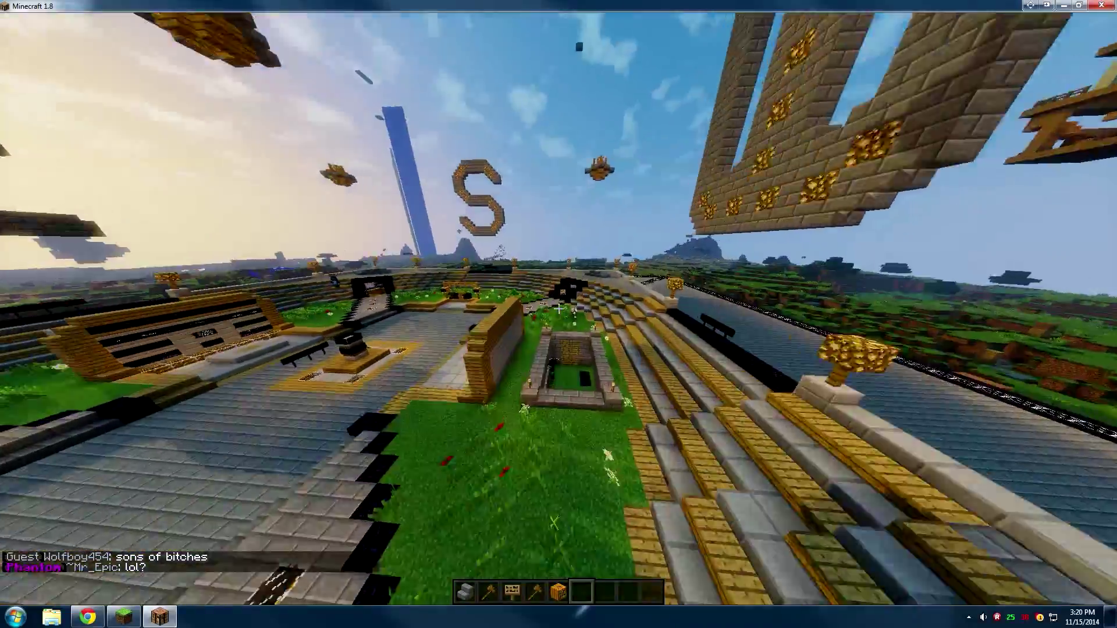
key(w)
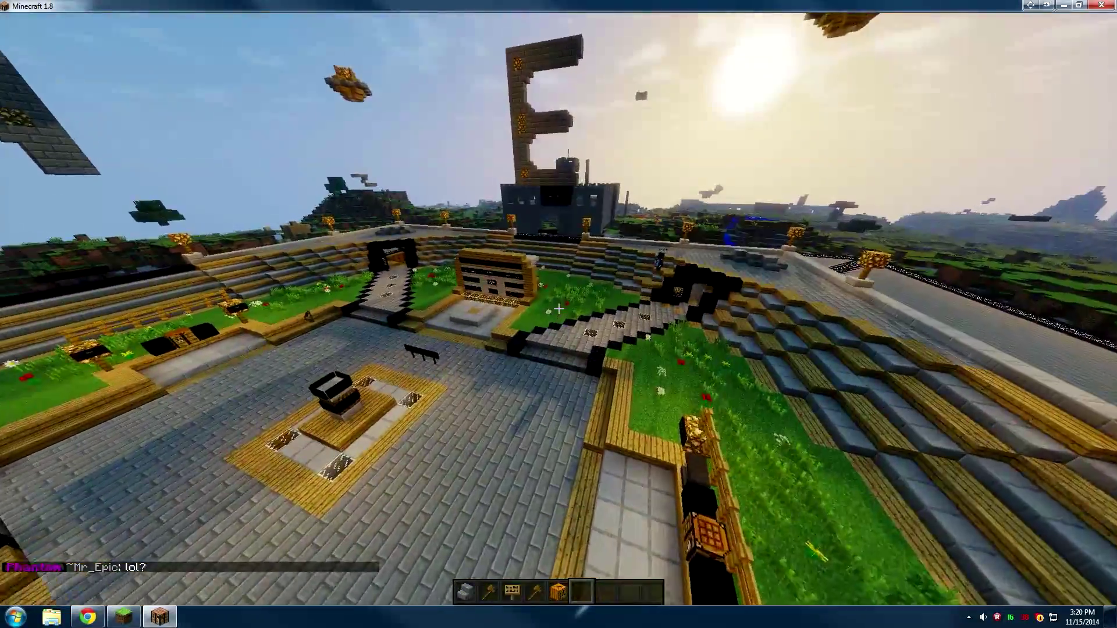